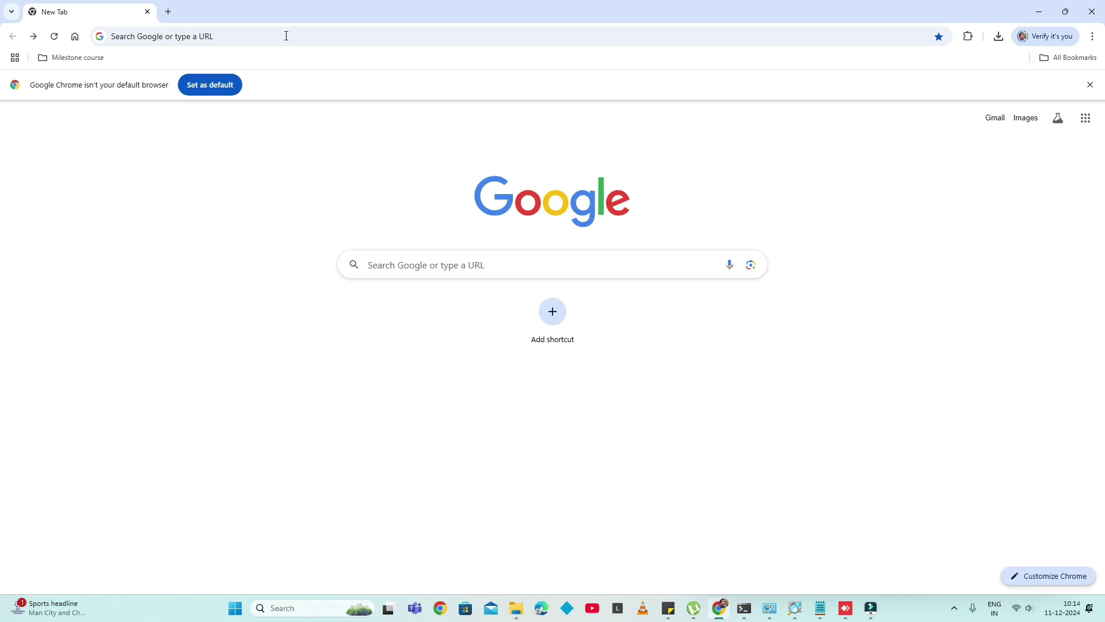
Load the CP PLUS NVR web interface at 10.0.185.48 in Chrome
left_click(286, 36)
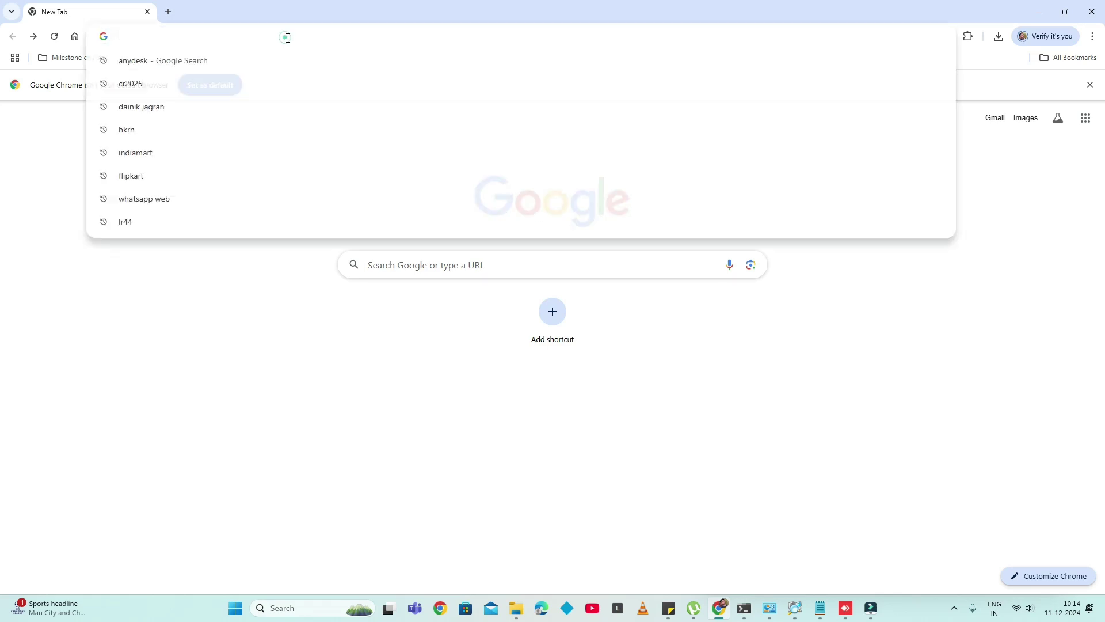
type("10.0.185.48")
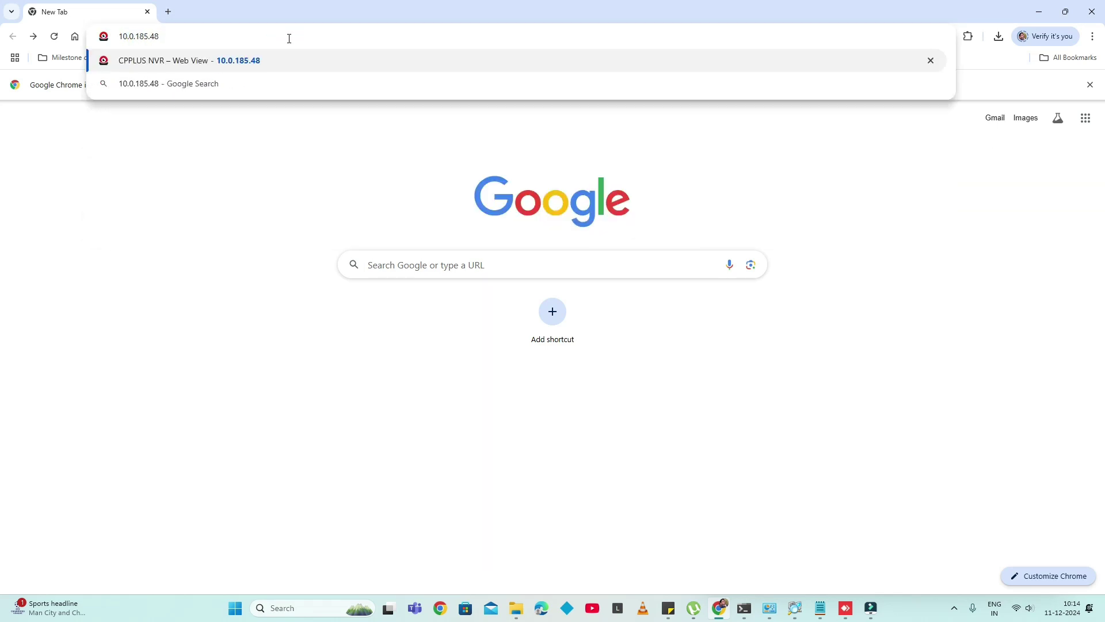
key("Return")
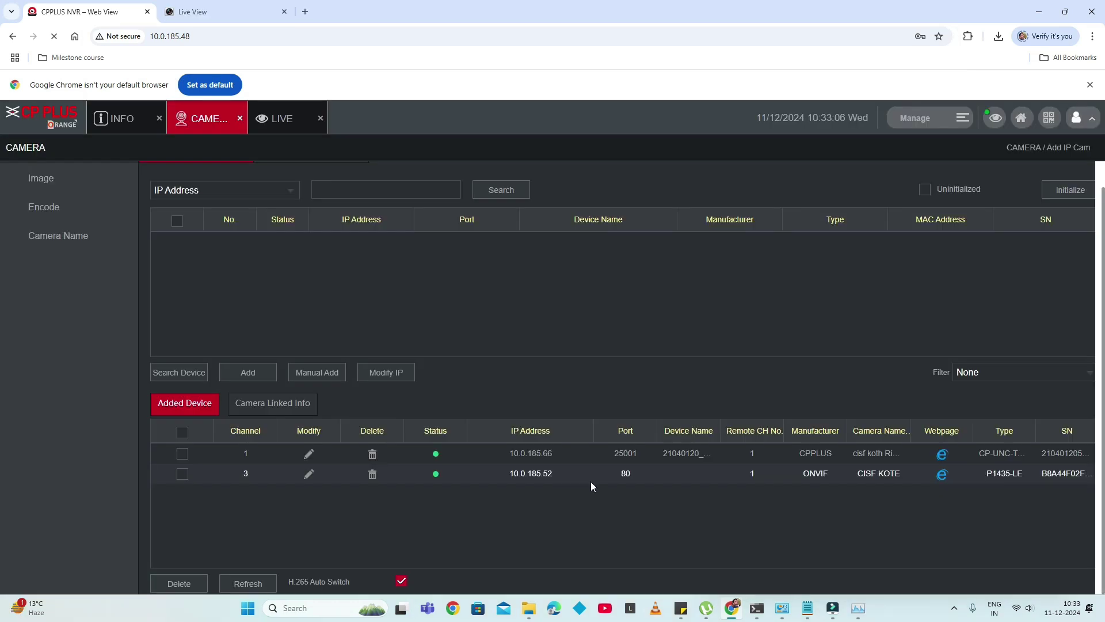
Launch Notepad from the system search and move its window to the right
left_click(301, 612)
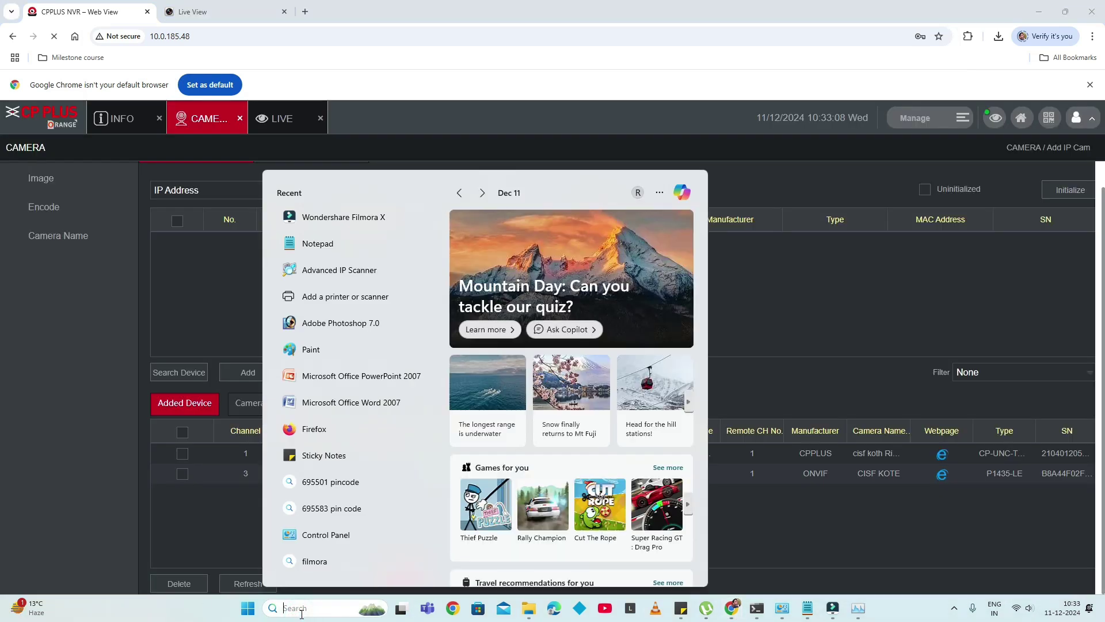
type("notepad")
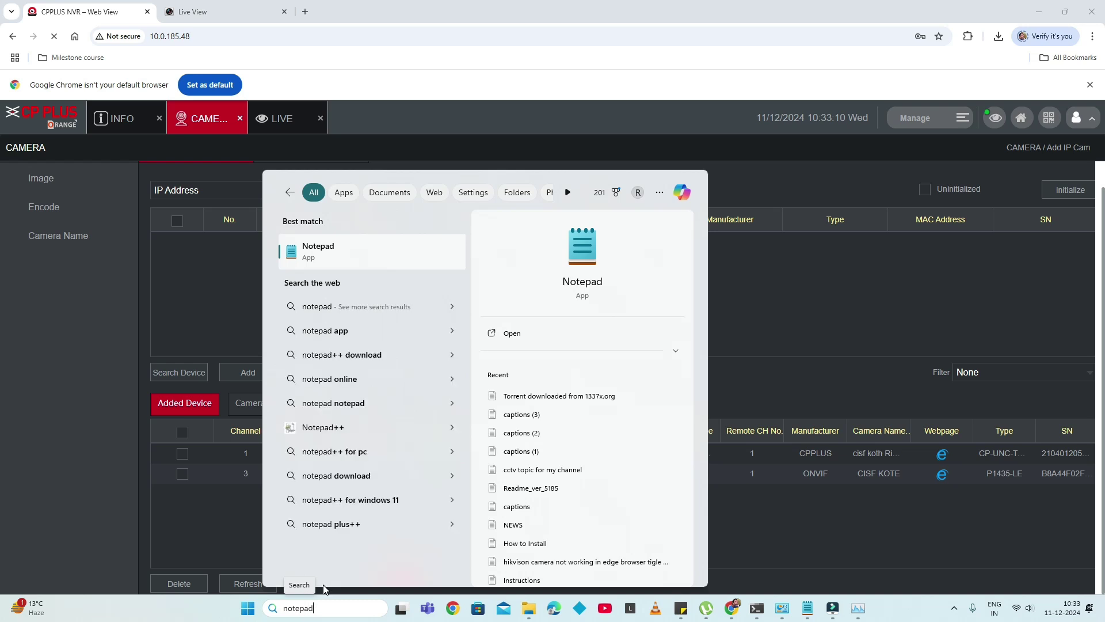
left_click(392, 247)
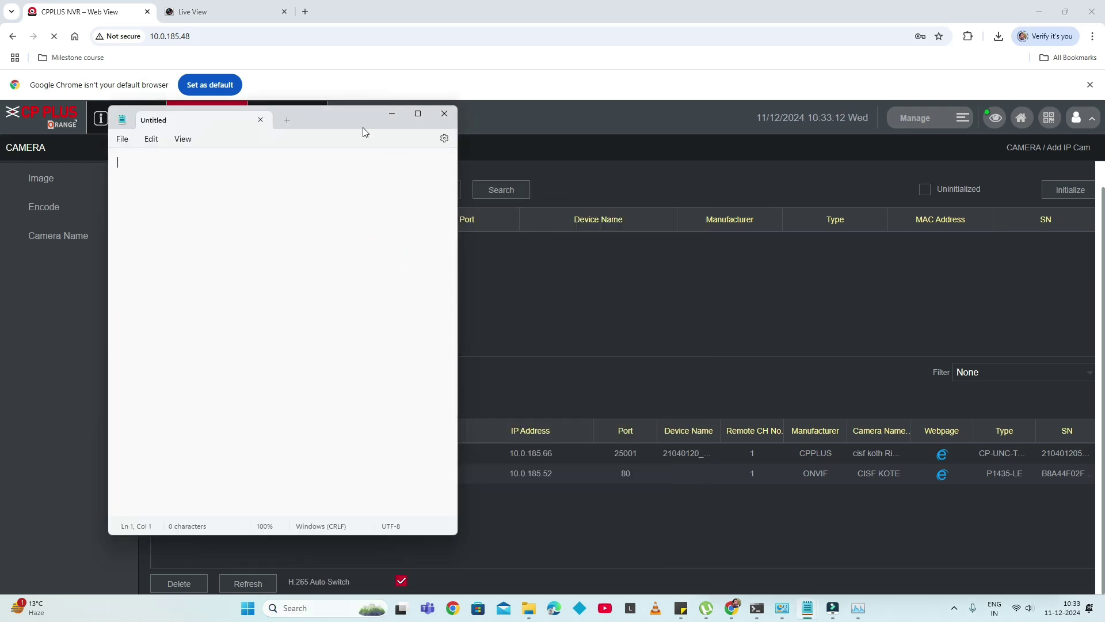
left_click_drag(365, 128, 906, 168)
Write the camera note lines 66 cp, 52 axis, 51 axis, 57 hik, then hide Notepad
type("66")
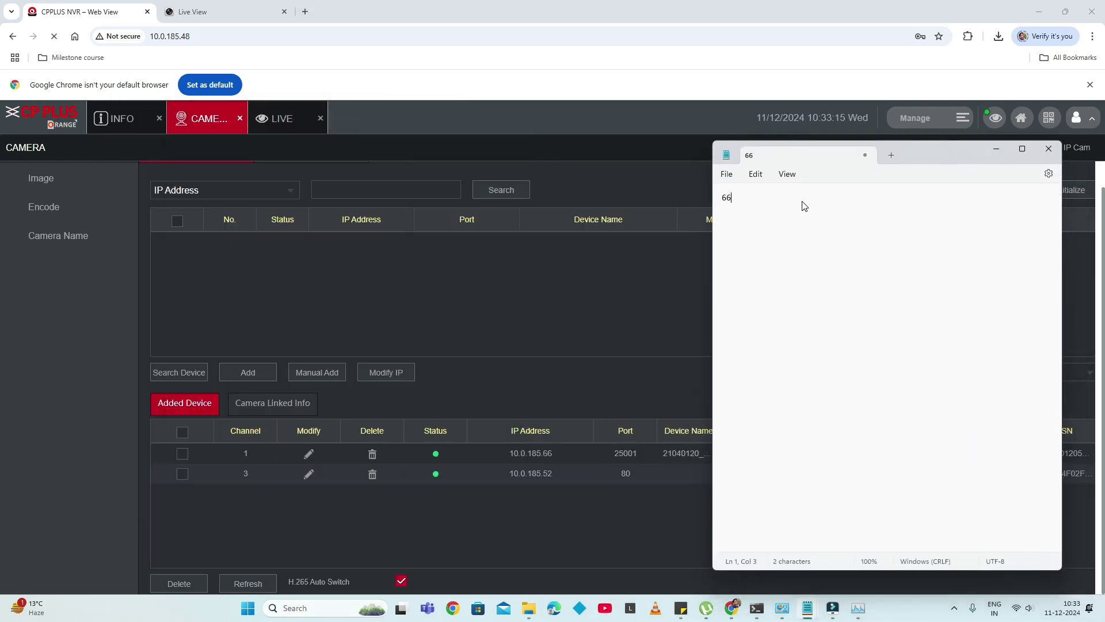
key("Return")
type("57")
left_click(741, 196)
left_click_drag(935, 158, 426, 108)
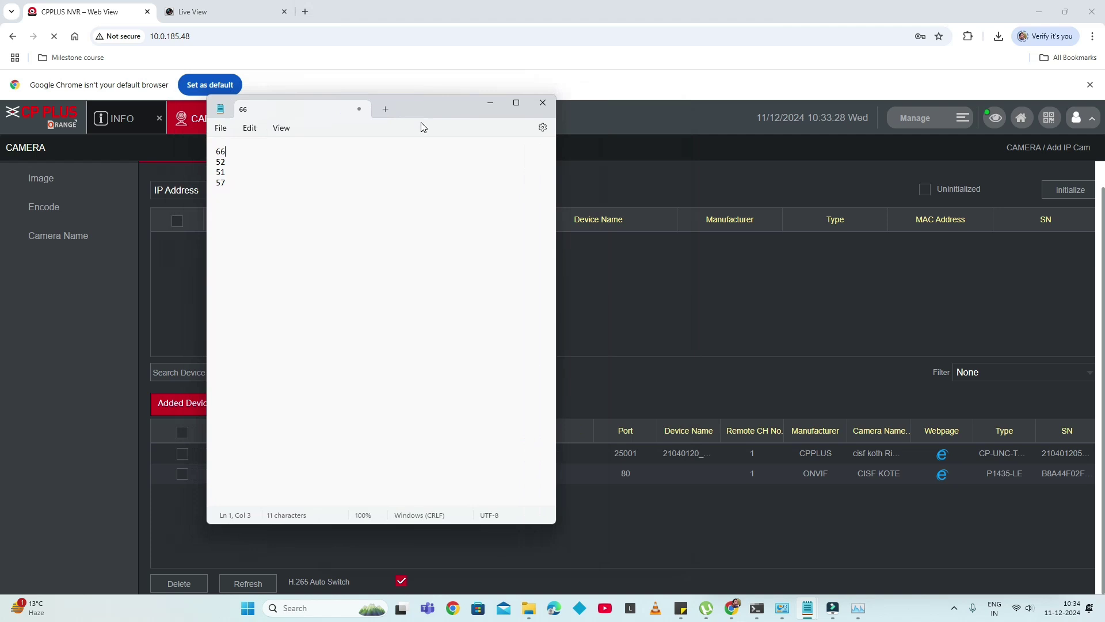
type("cp")
left_click(253, 161)
type("onv")
key("BackSpace")
key("BackSpace")
key("BackSpace")
type("axis 51")
type(" ax")
left_click(236, 183)
type("hik")
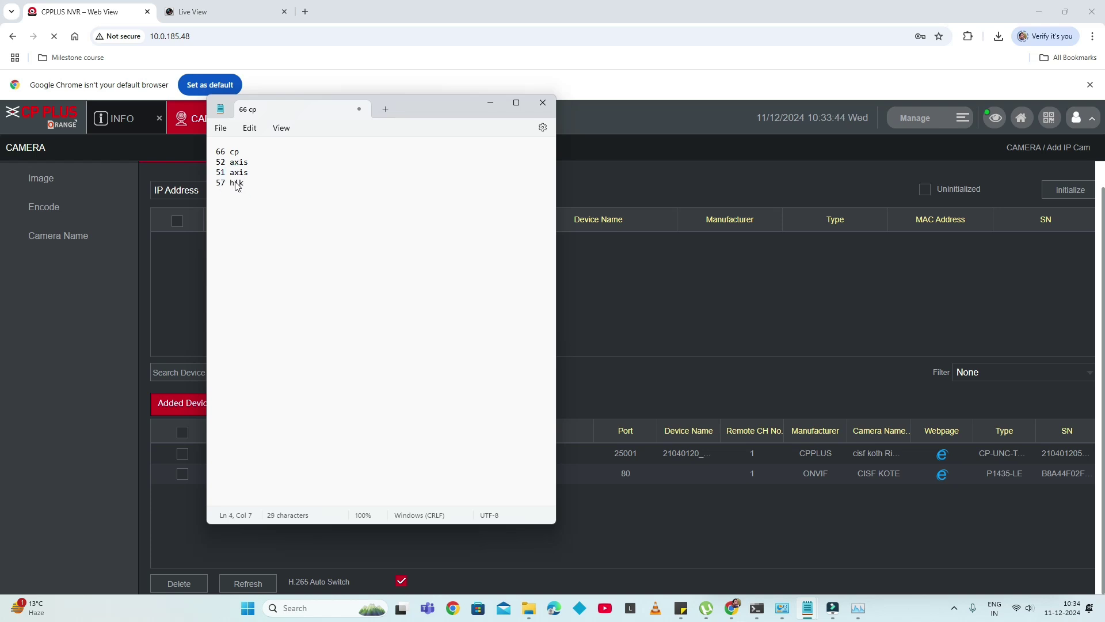
left_click(490, 103)
Log in with the saved admin credentials and go to Manage > Camera
left_click(538, 350)
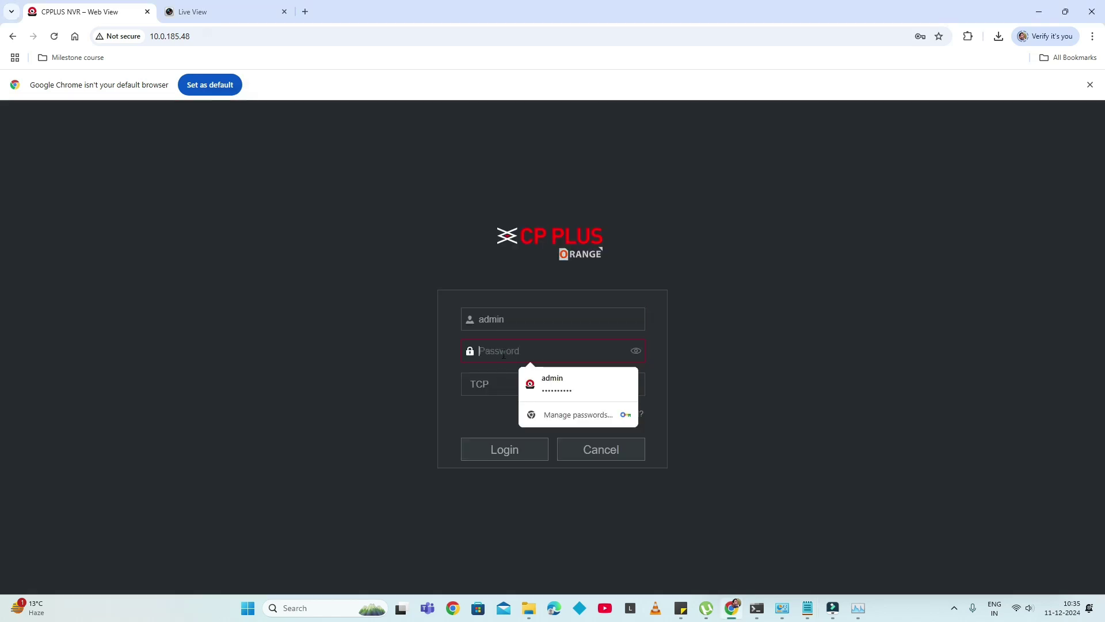
left_click(552, 381)
left_click(502, 447)
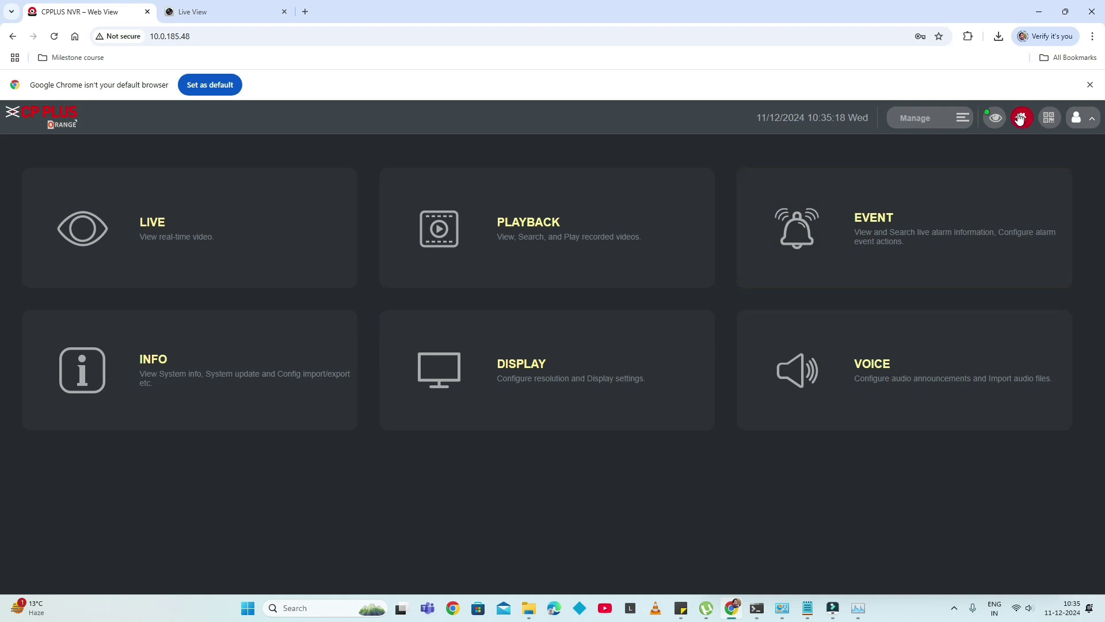
left_click(963, 121)
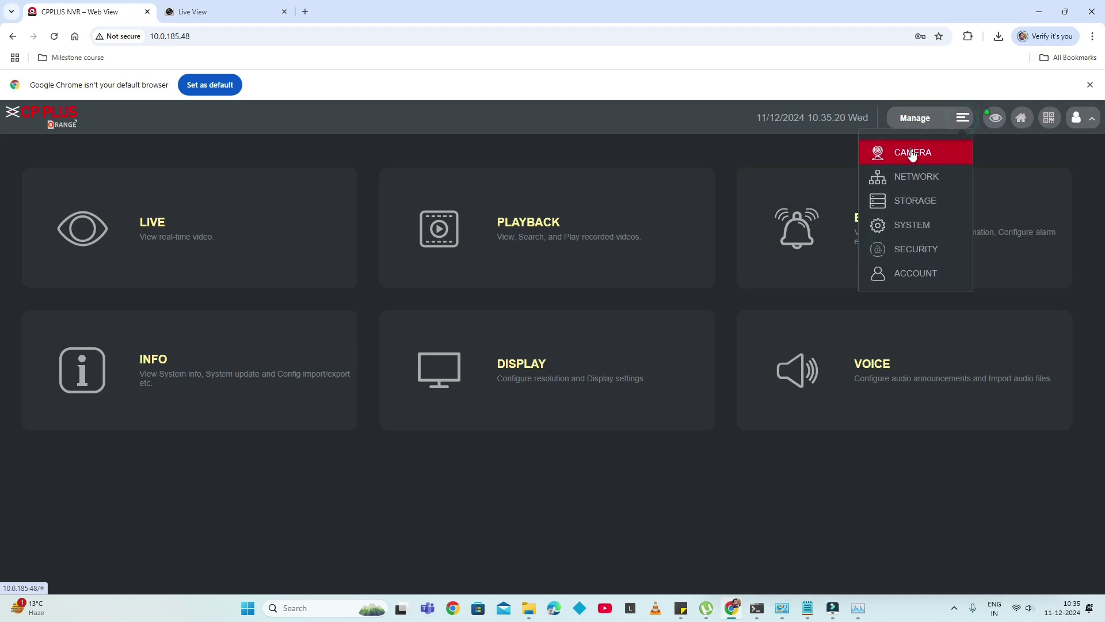
left_click(910, 151)
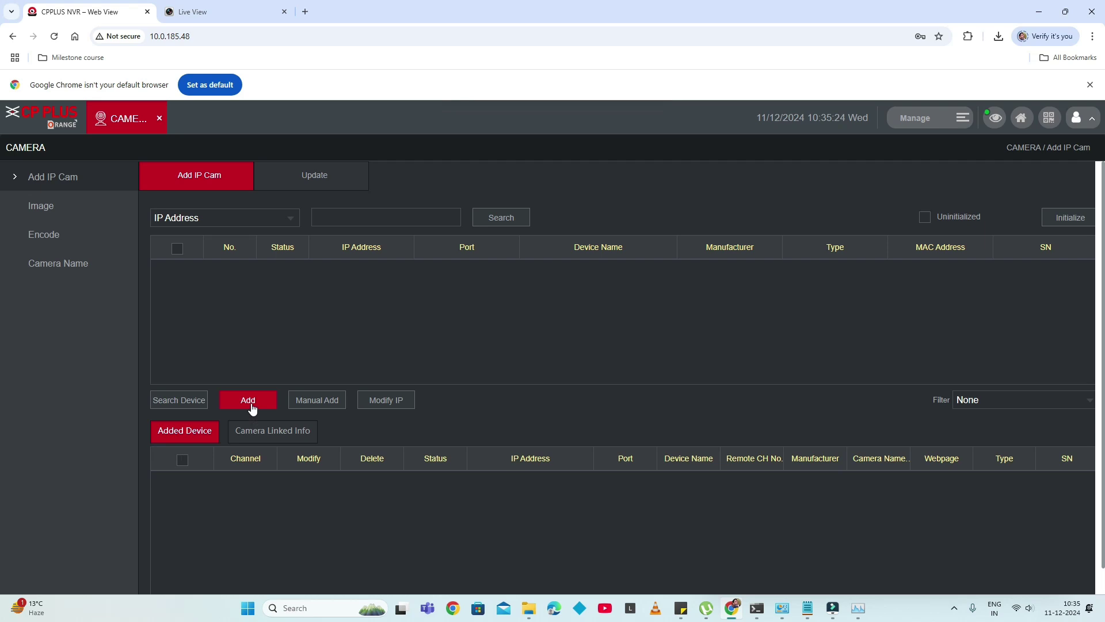
Fill Manual Add with channel 1, CPPLUS, CPUNC, IP 10.0.185.66 and the camera password
left_click(326, 403)
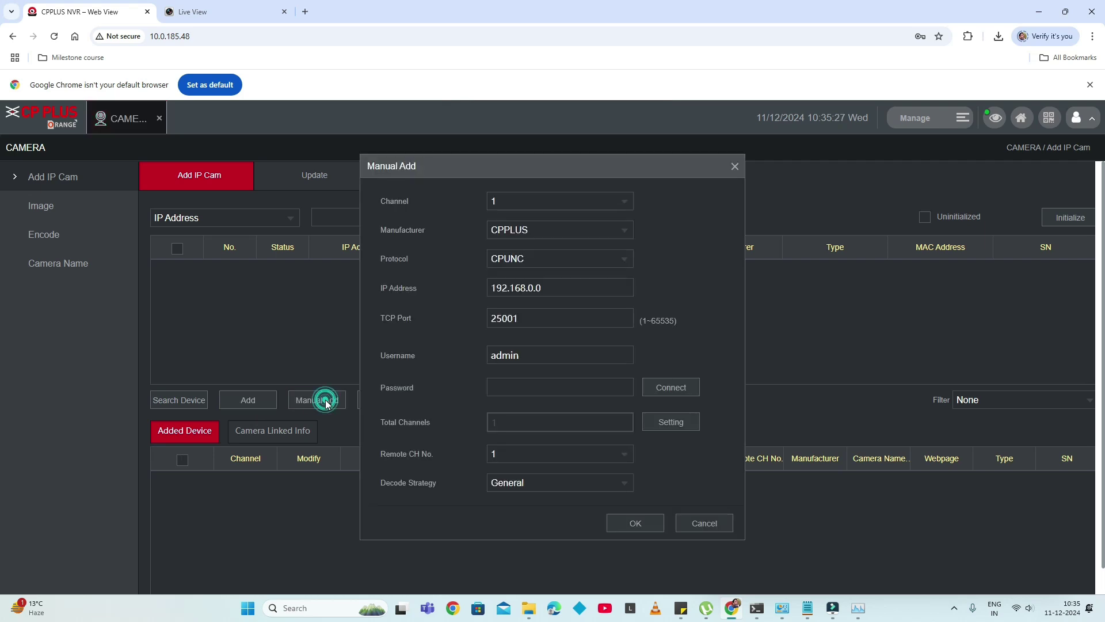
left_click(514, 203)
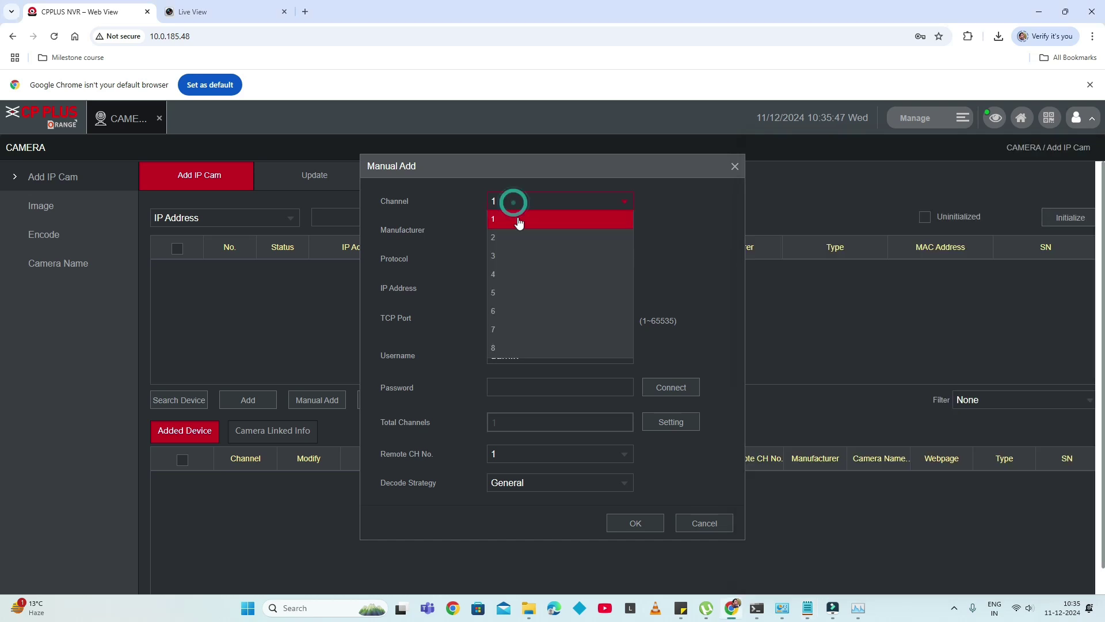
left_click(715, 228)
double_click(557, 288)
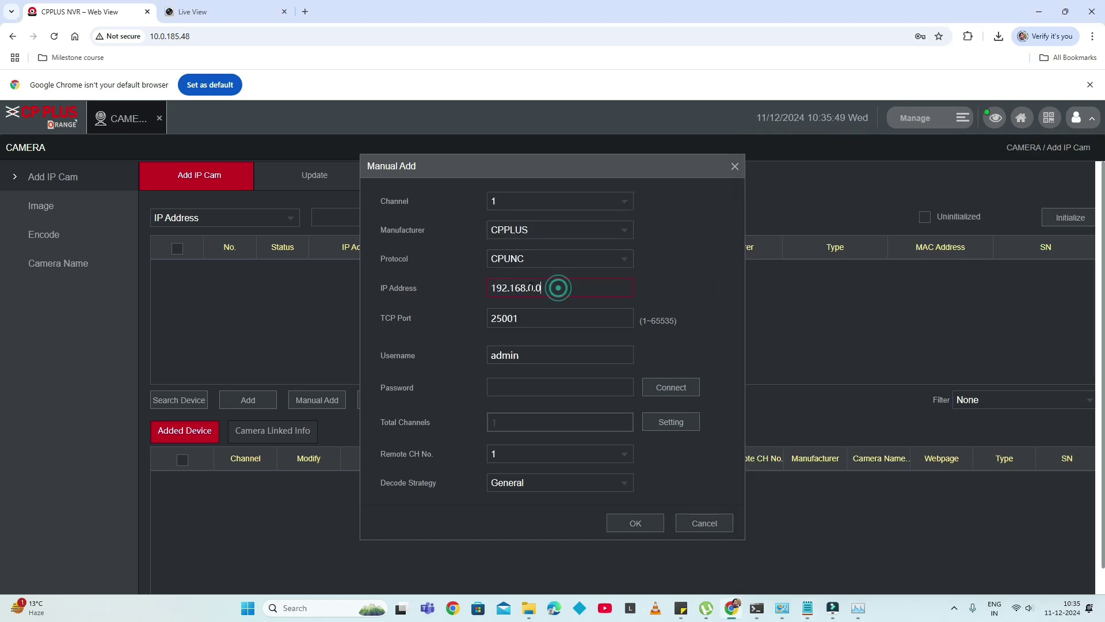
type("10.0.185.66")
left_click(620, 259)
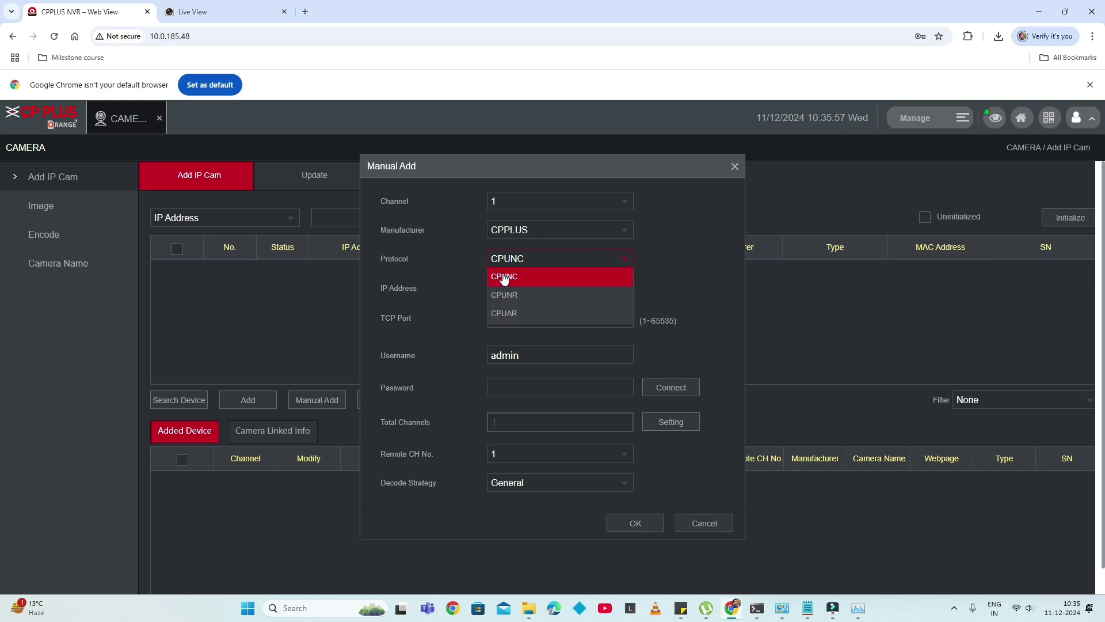
left_click(550, 277)
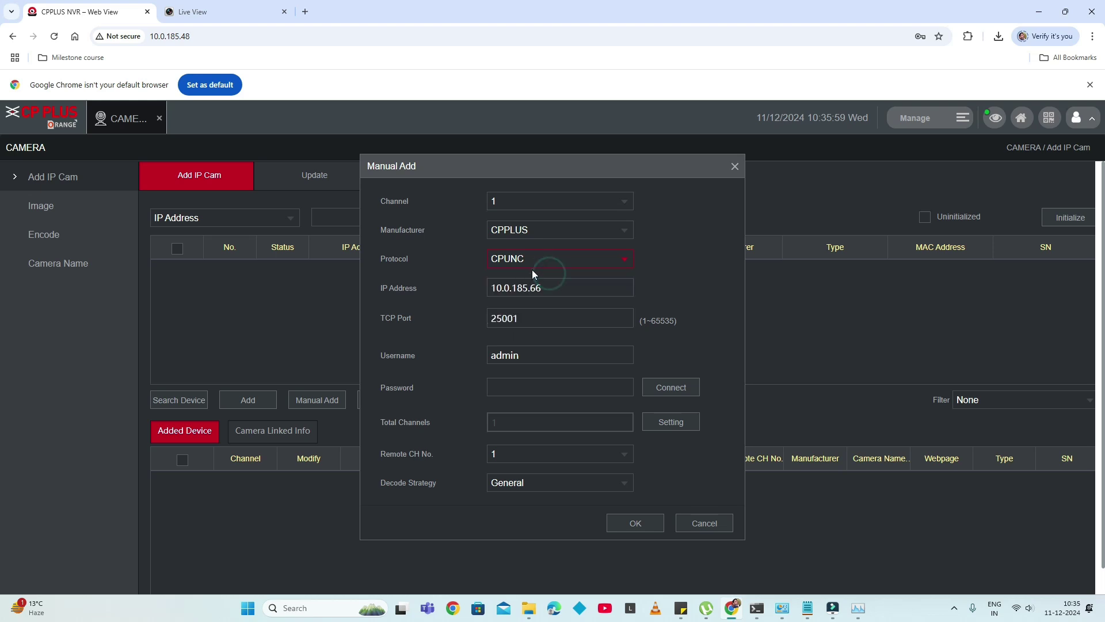
left_click(563, 231)
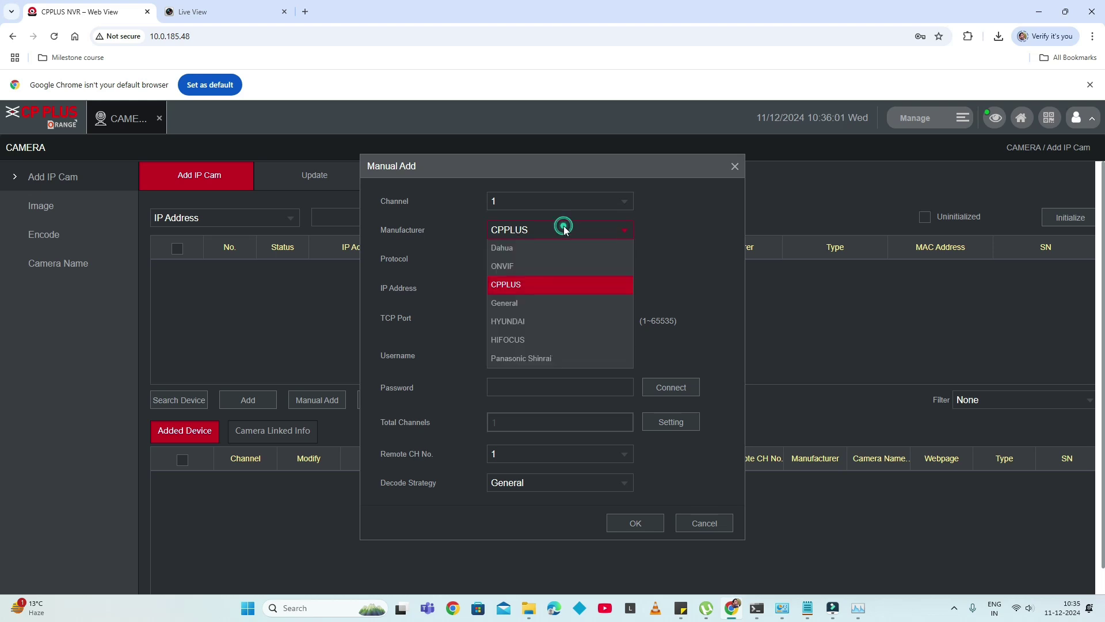
left_click(516, 283)
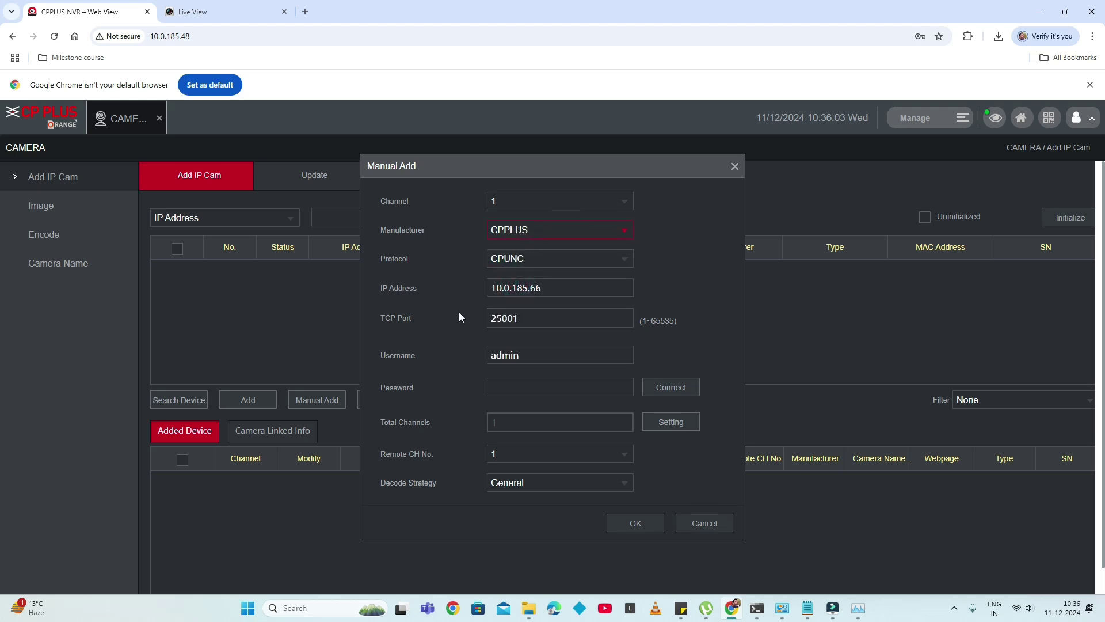
left_click(499, 380)
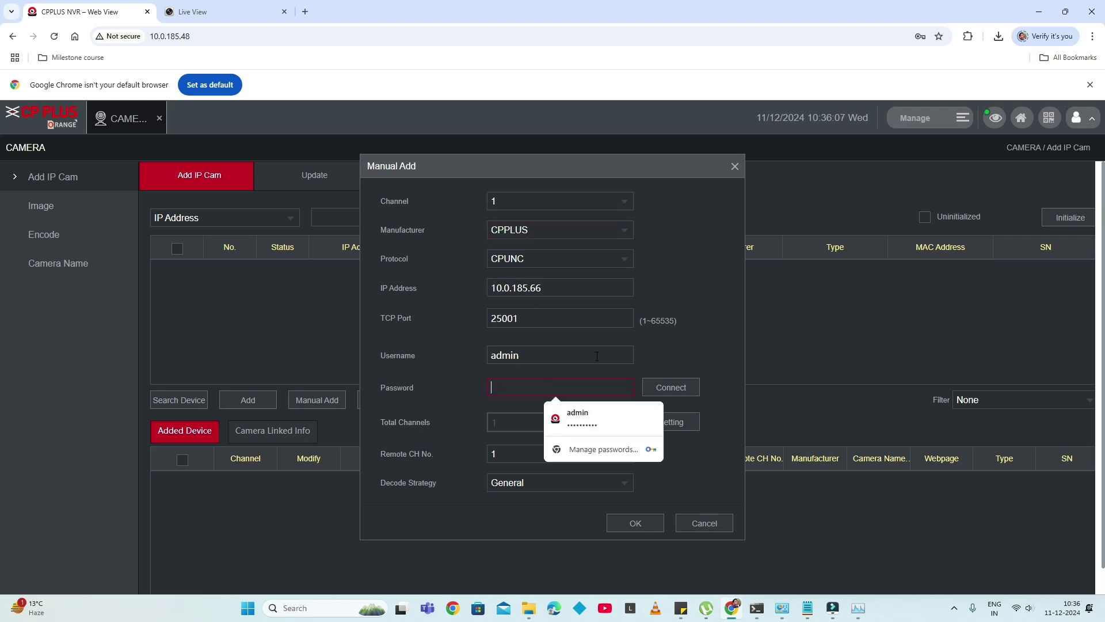
type("****")
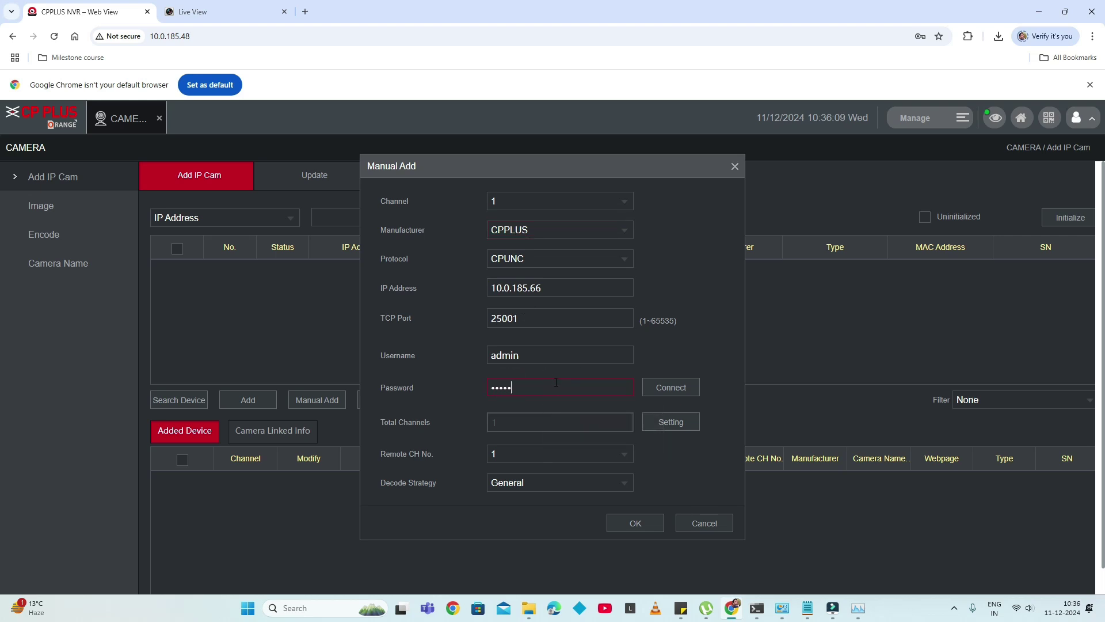
type("*****")
Open camera 10.0.185.66 in a new tab and proceed past the security warning
left_click(305, 12)
left_click(234, 33)
type("1")
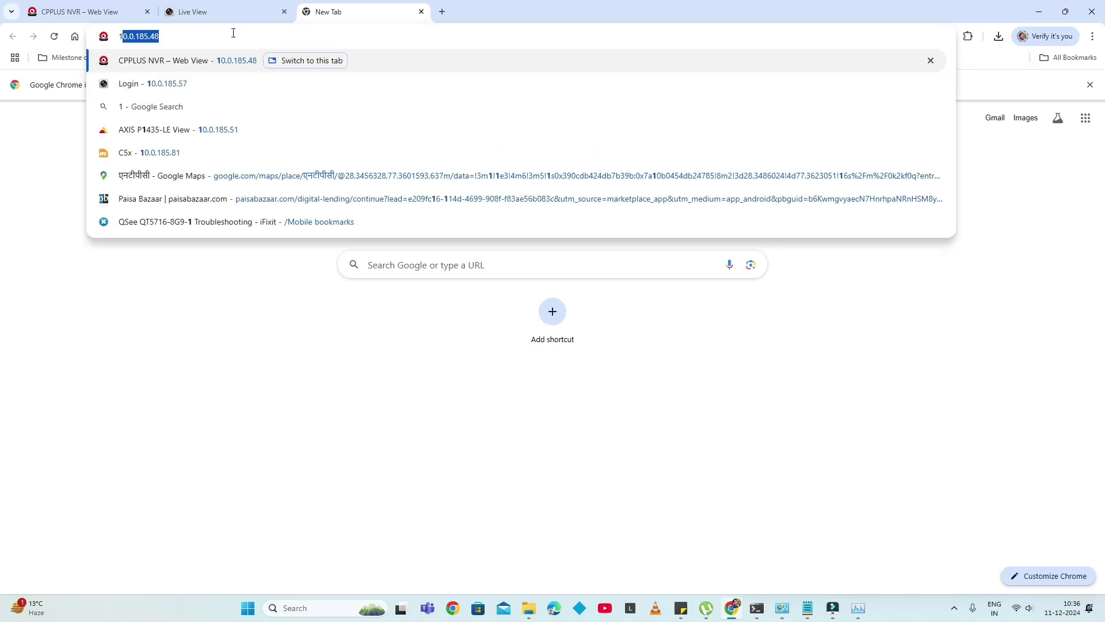
type("0.0.185.66")
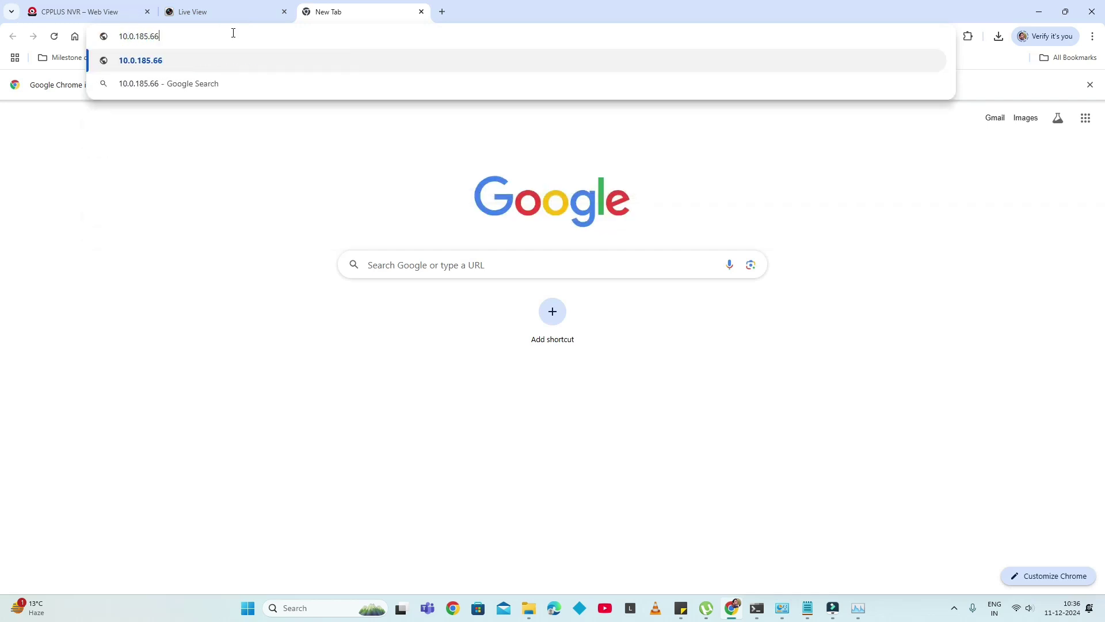
key("Return")
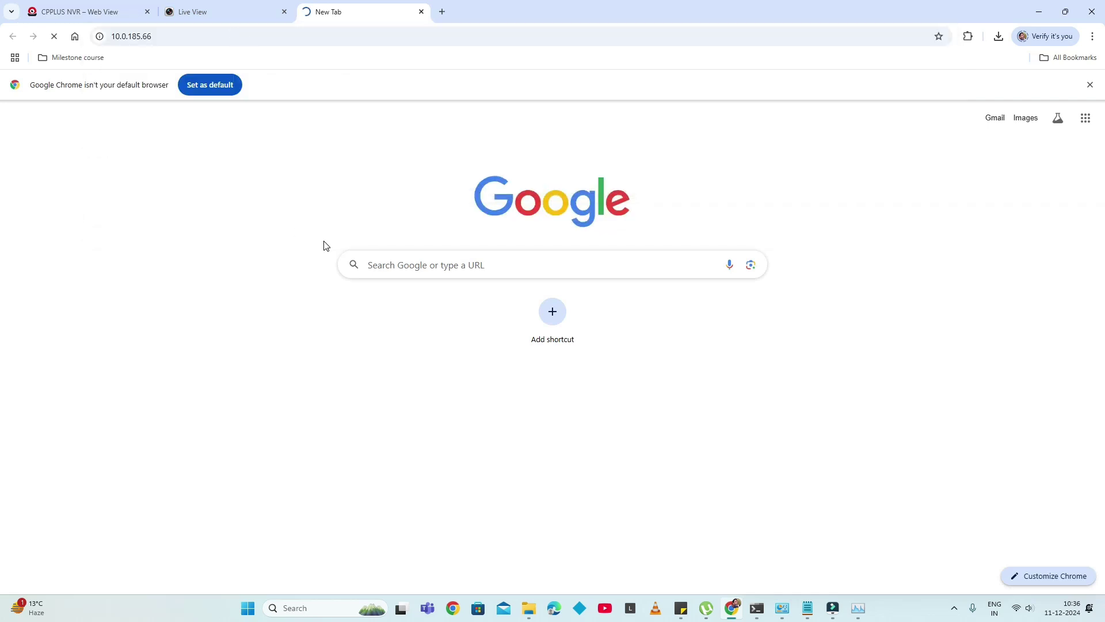
left_click(403, 378)
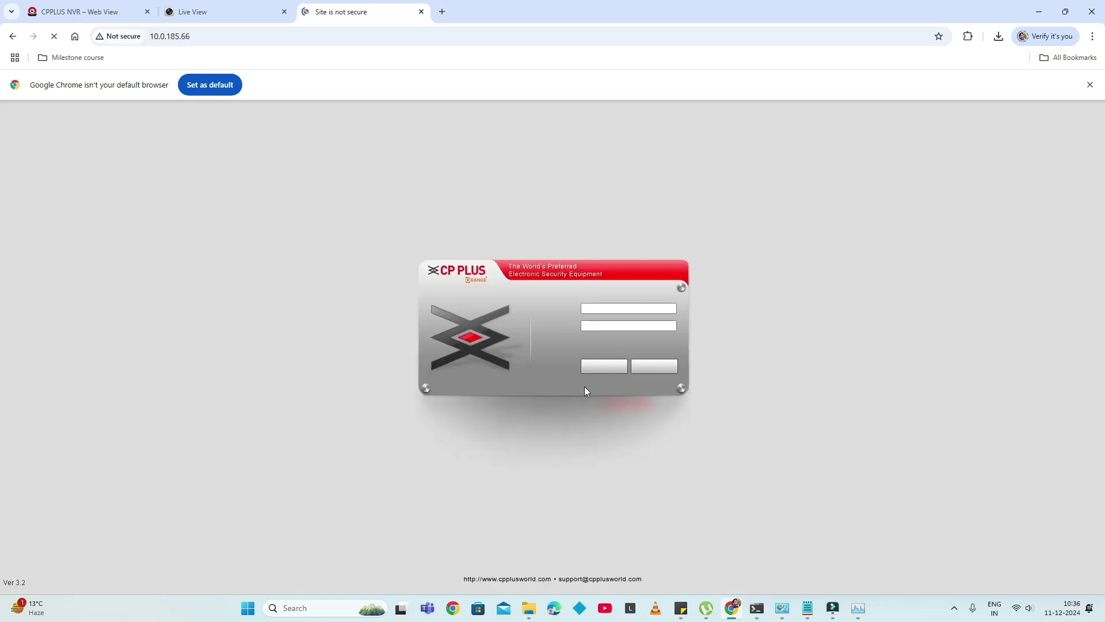
Log into the camera as admin, open Setting, then enter the password in the NVR form
left_click(600, 309)
left_click(600, 310)
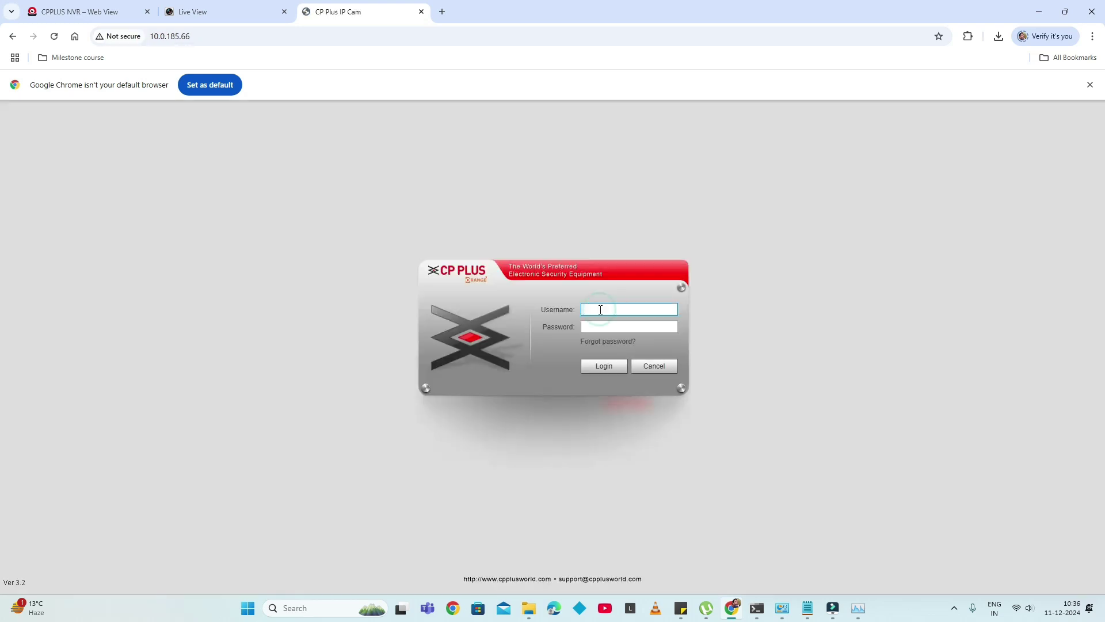
type("admin")
left_click(600, 327)
left_click(603, 366)
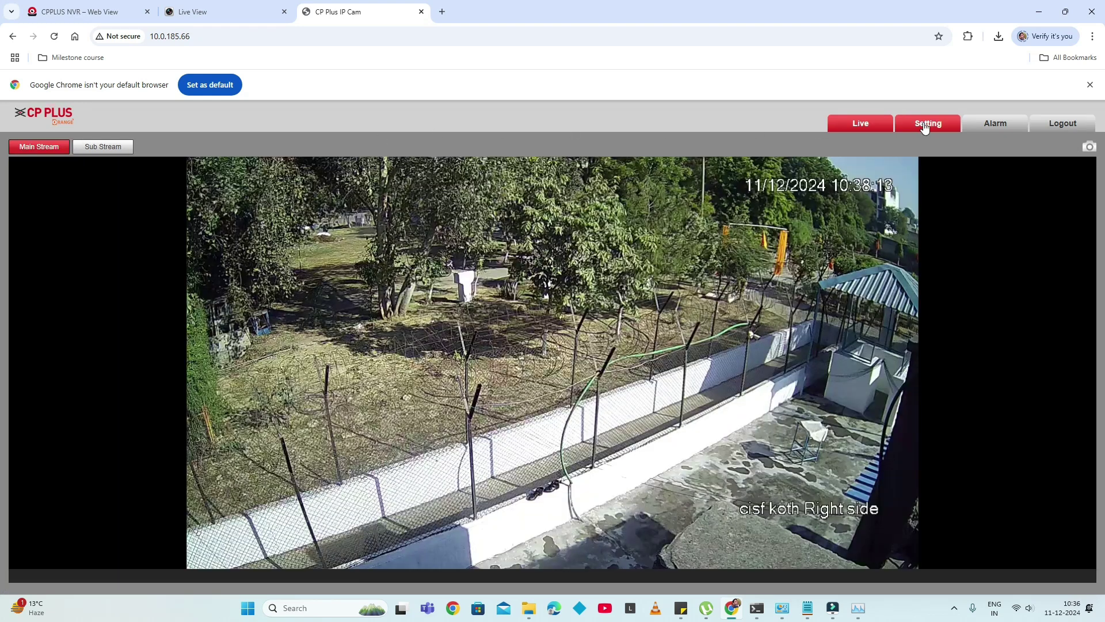
left_click(925, 127)
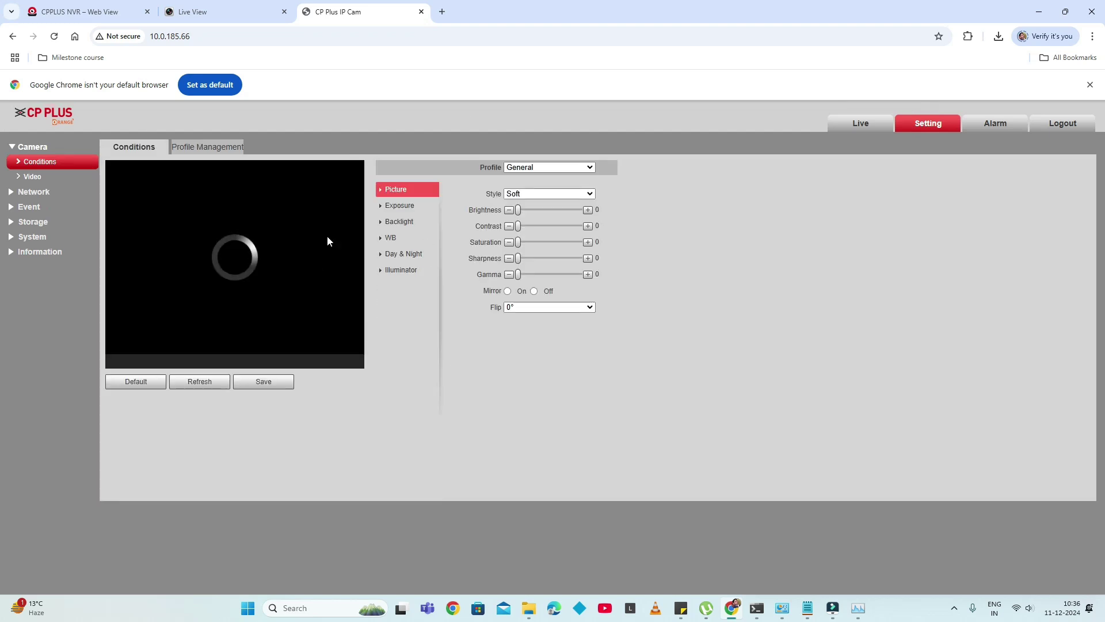
key("ctrl+1")
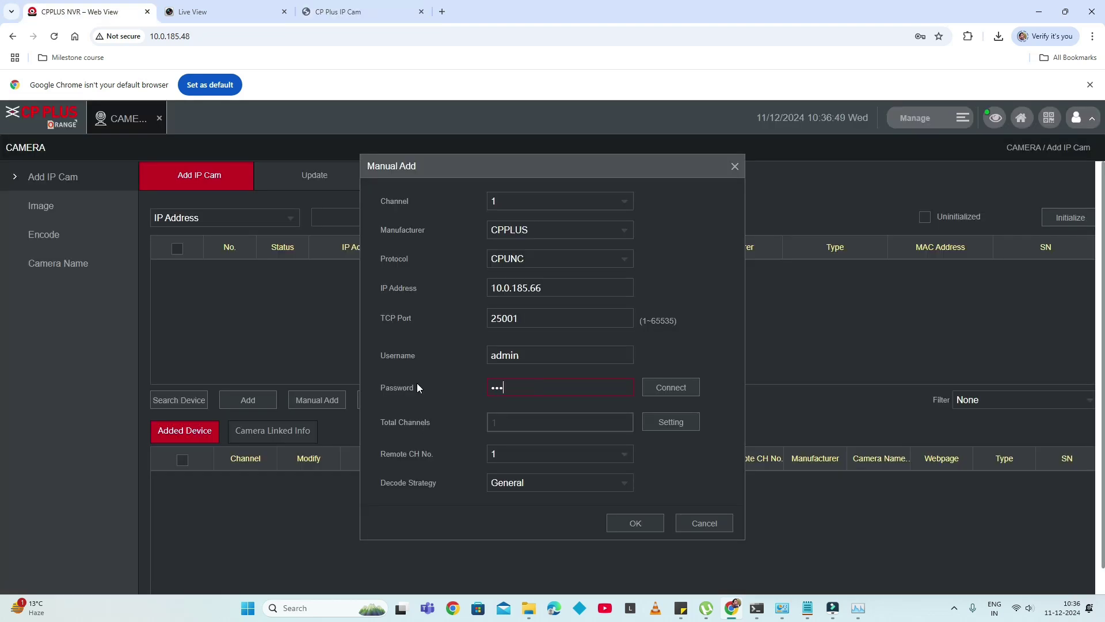
Save camera 10.0.185.66 on channel 1, decline Chrome's password update, and reload the NVR page
left_click(635, 523)
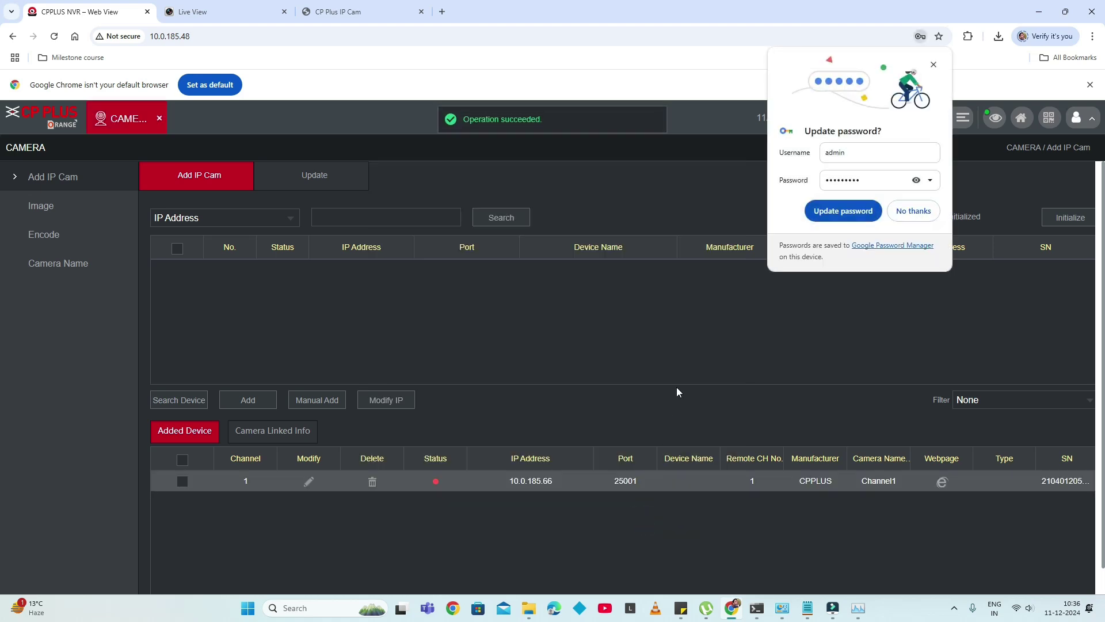
left_click(913, 211)
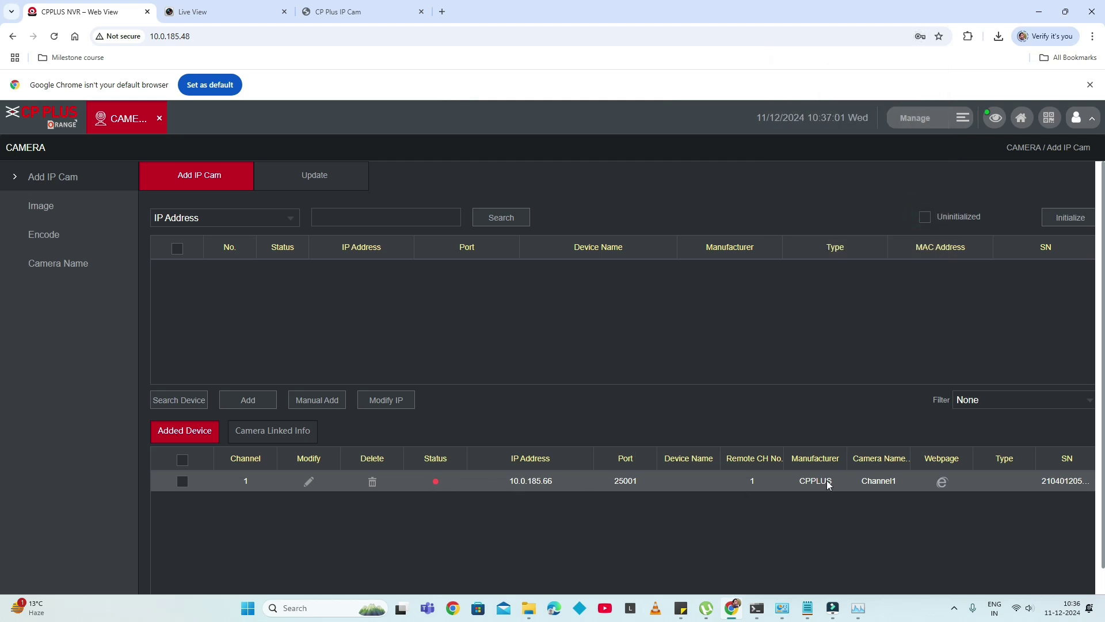
left_click(55, 37)
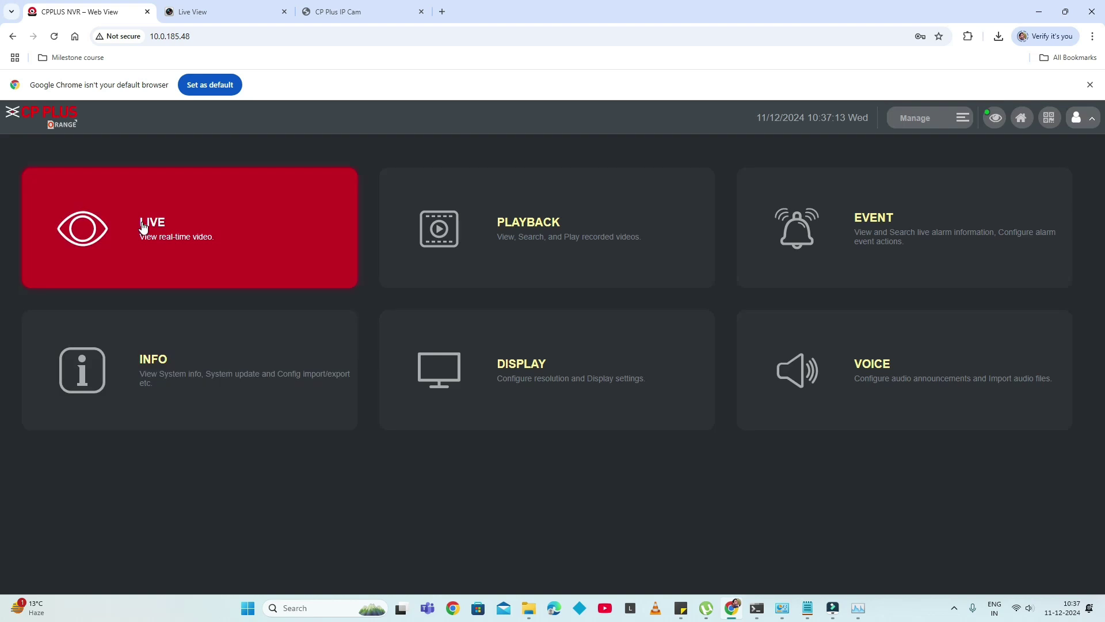
Open Manage > Camera and briefly check the camera IP notes in Notepad
left_click(962, 118)
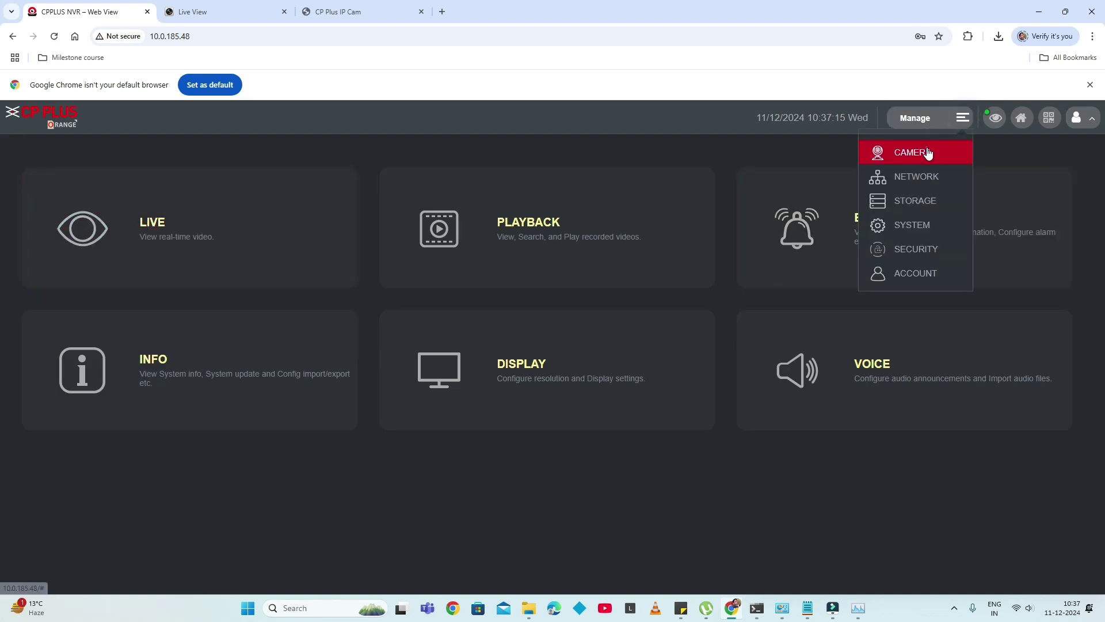
left_click(921, 152)
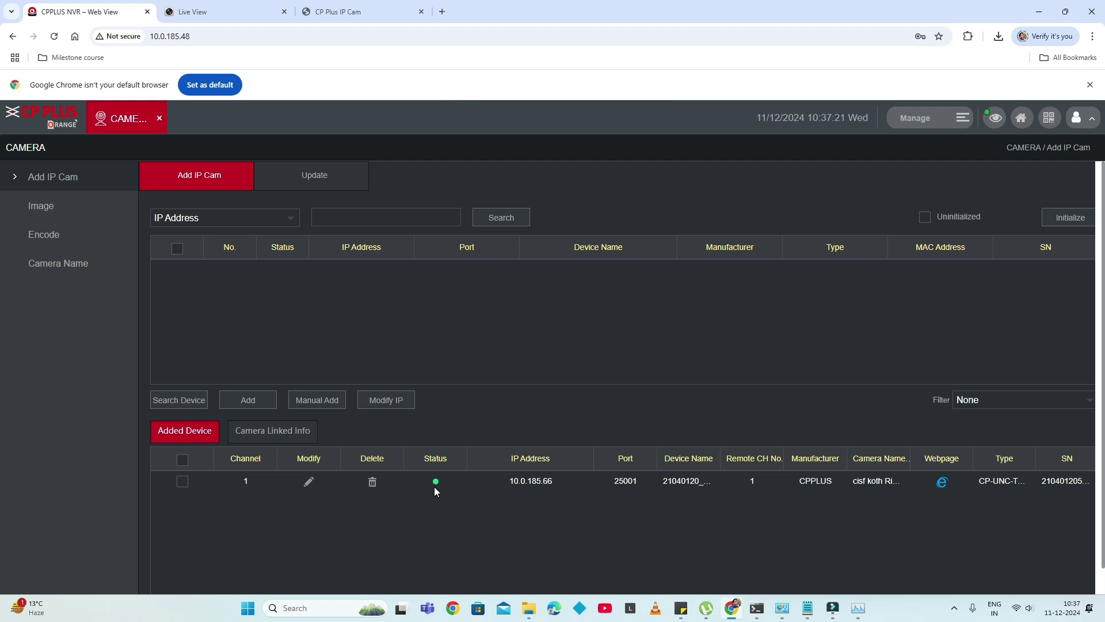
left_click(808, 608)
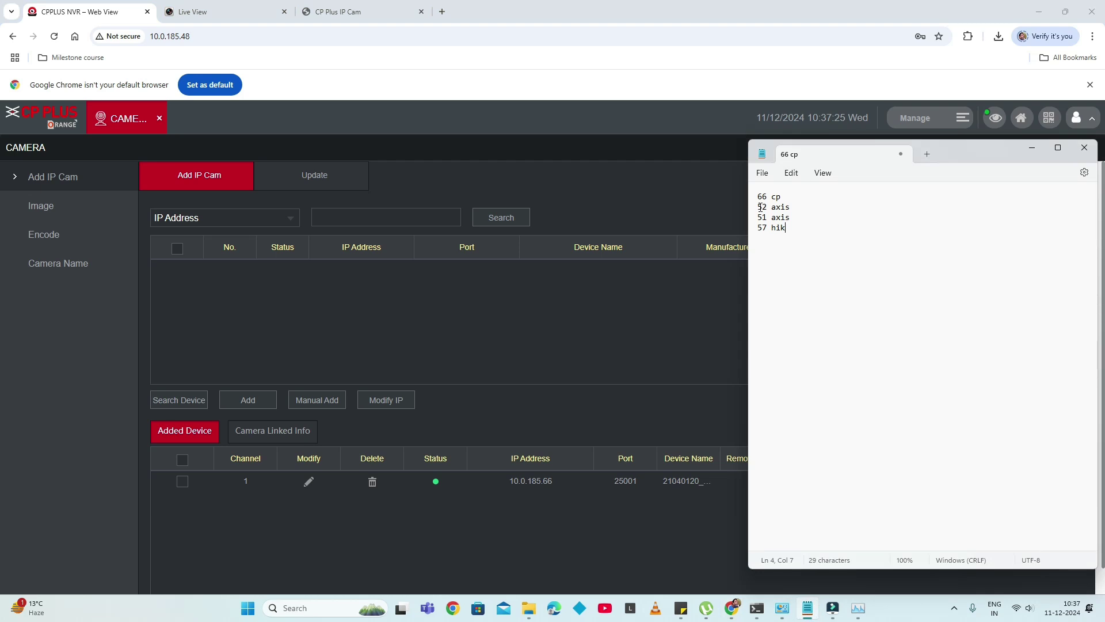
left_click(807, 608)
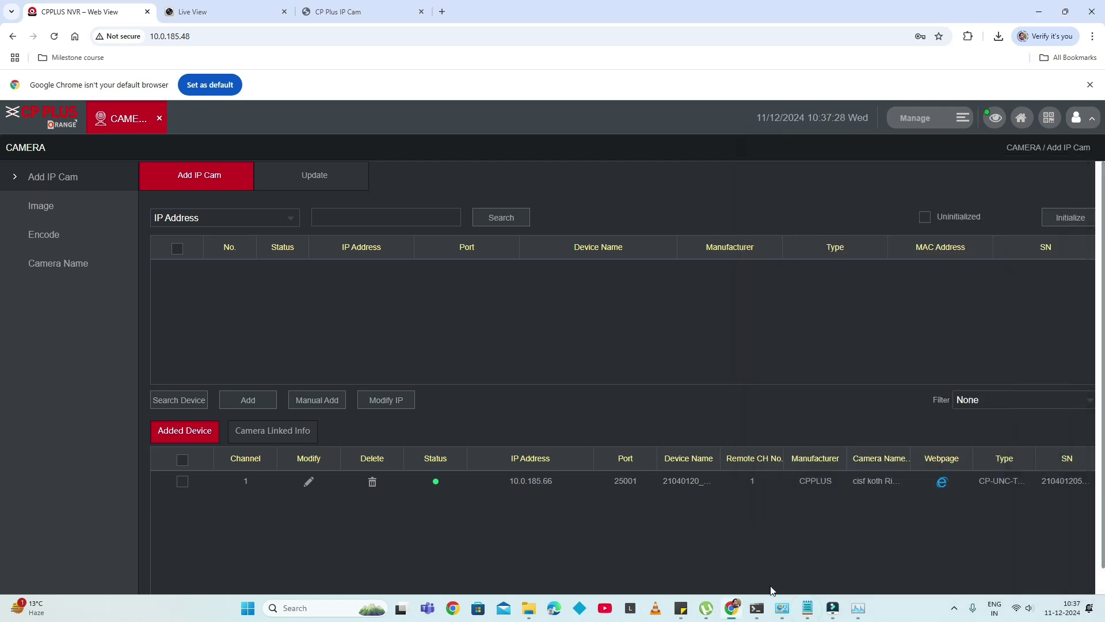
Start a Manual Add entry on channel 2 with IP address 10.0.185.51
left_click(318, 400)
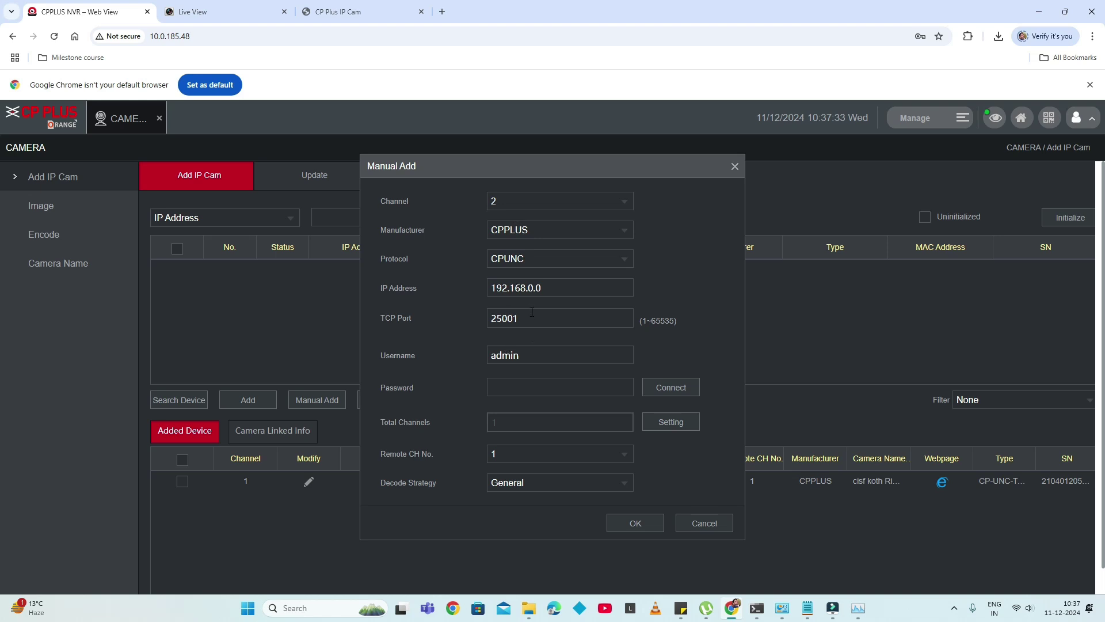
left_click_drag(548, 288, 430, 285)
type("1")
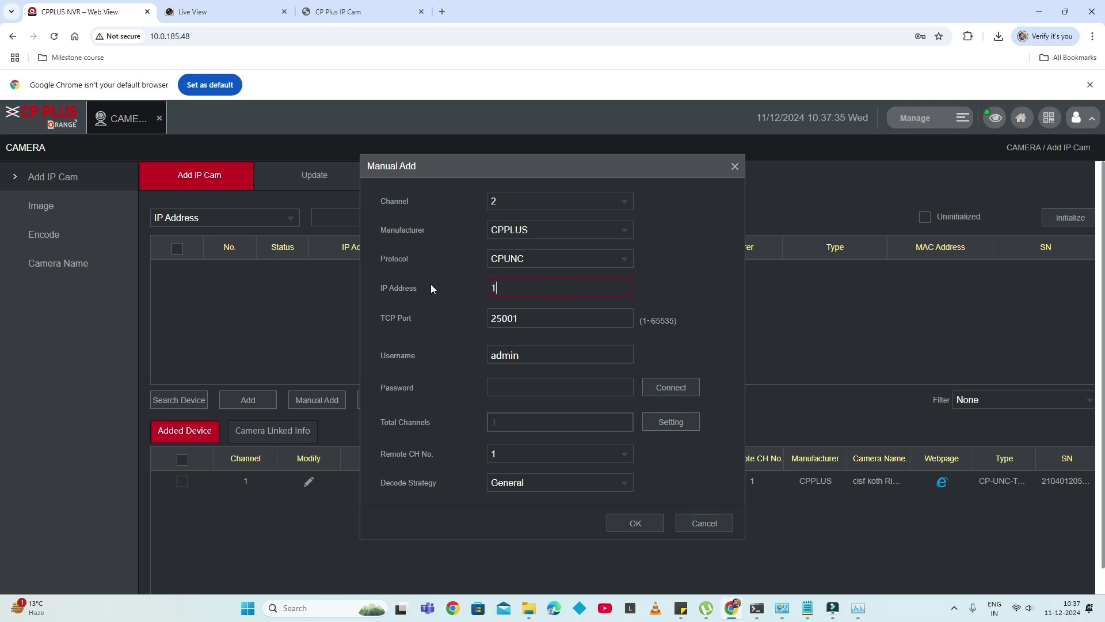
type("0.0.185.51")
left_click(685, 264)
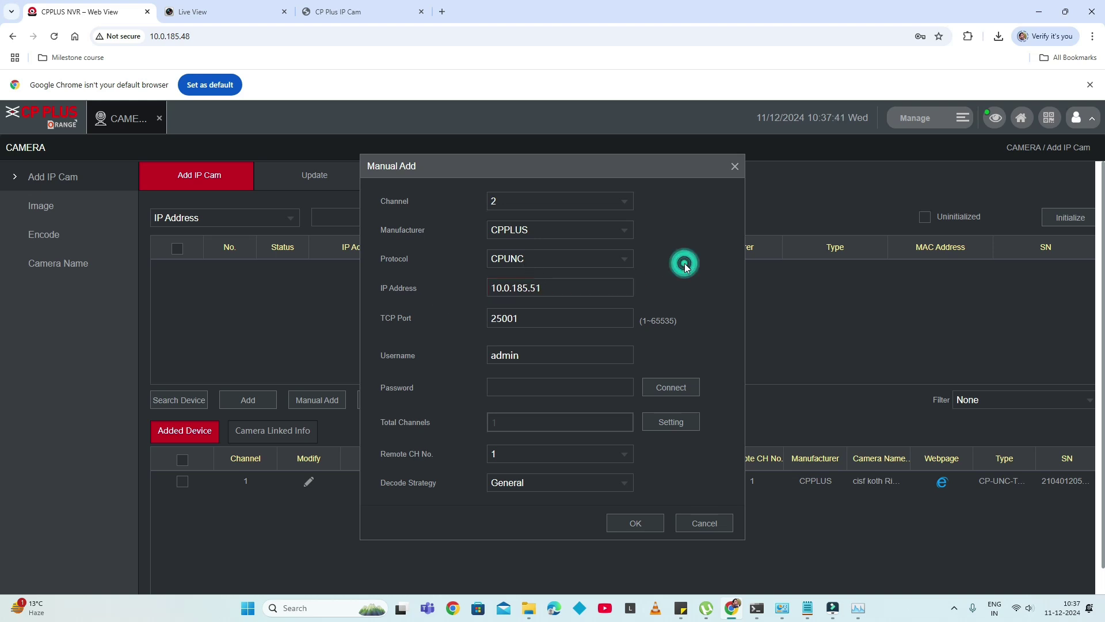
double_click(555, 289)
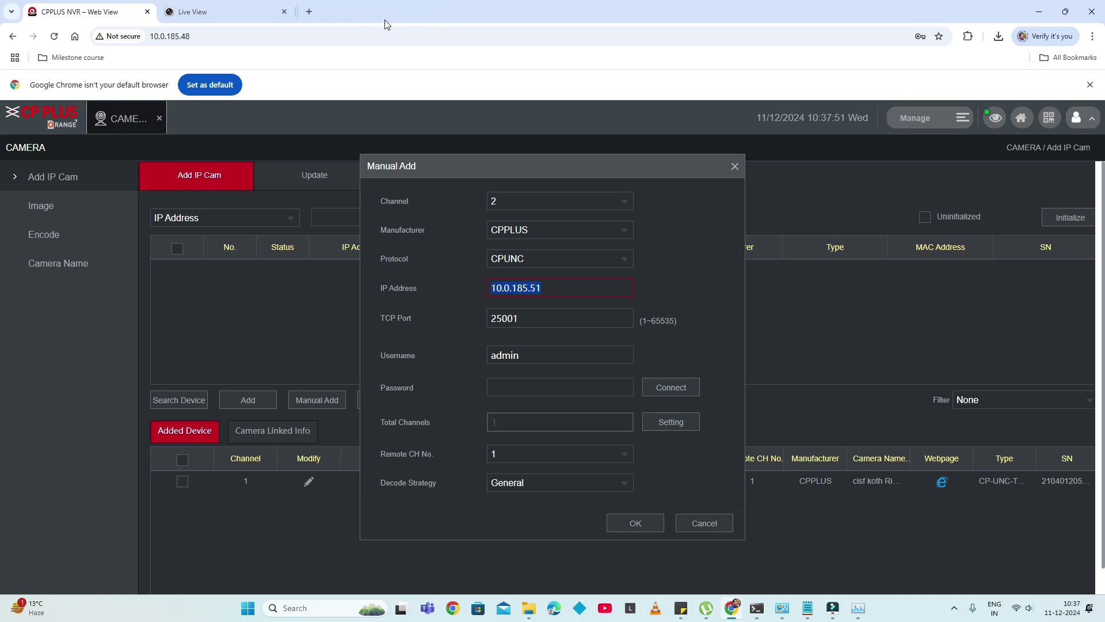
Close the CP Plus camera tab and open the AXIS camera page at 10.0.185.51
left_click(421, 12)
left_click(305, 12)
left_click(295, 34)
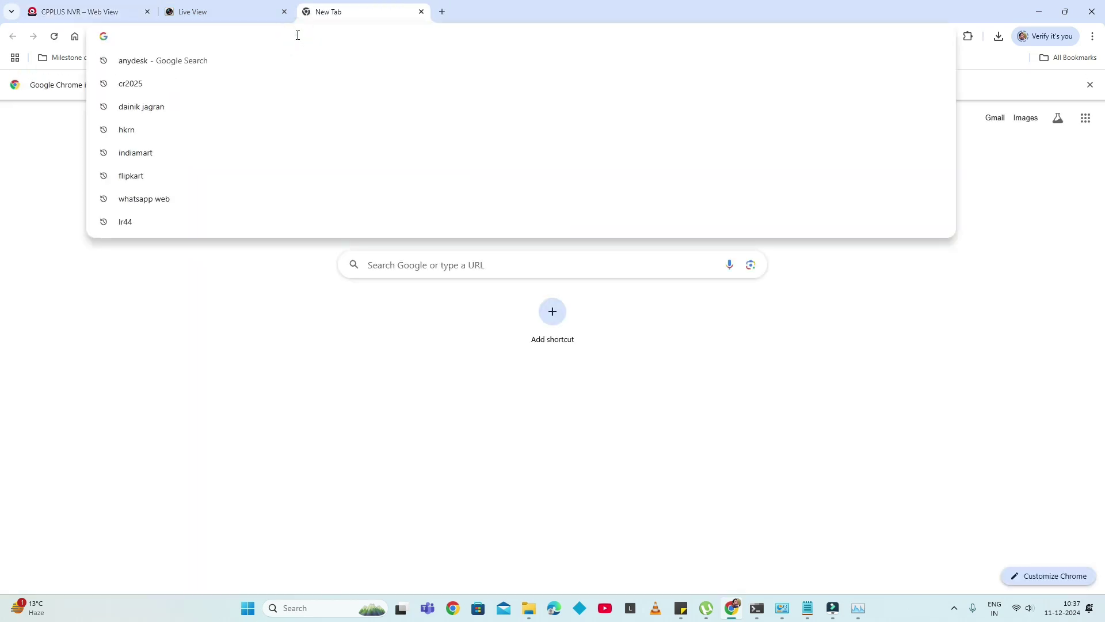
type("10.0.")
type("185.51")
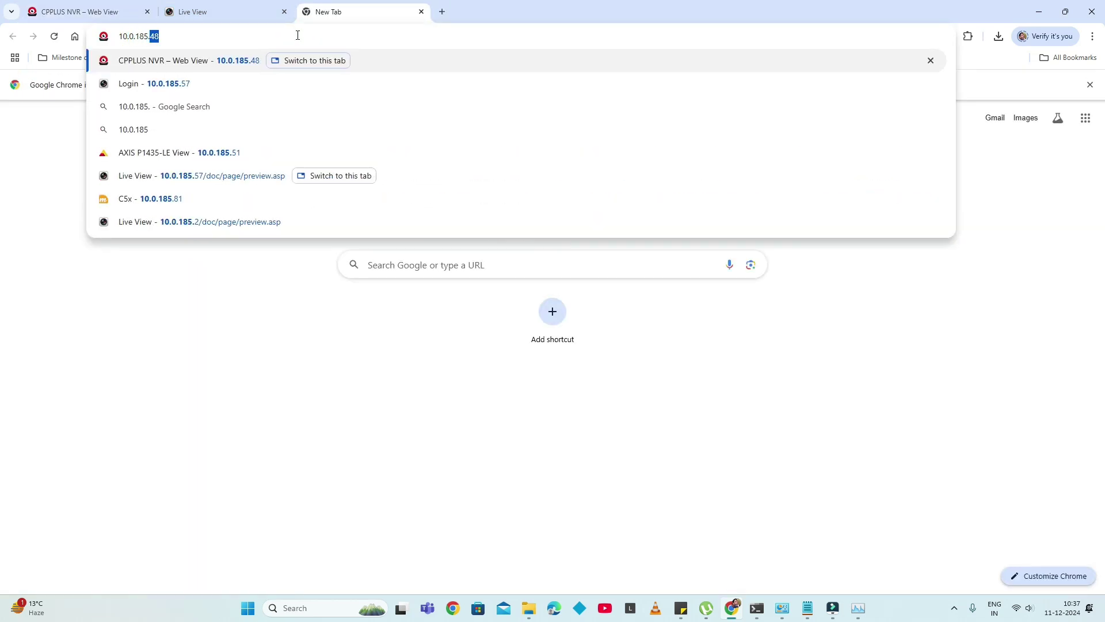
key("Return")
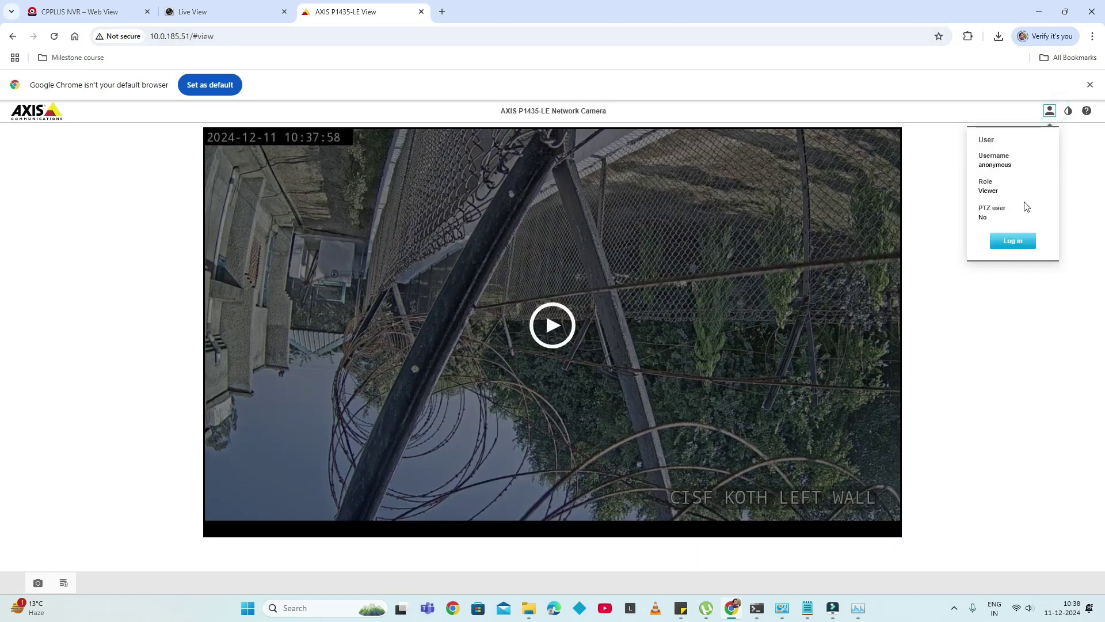
left_click(1012, 244)
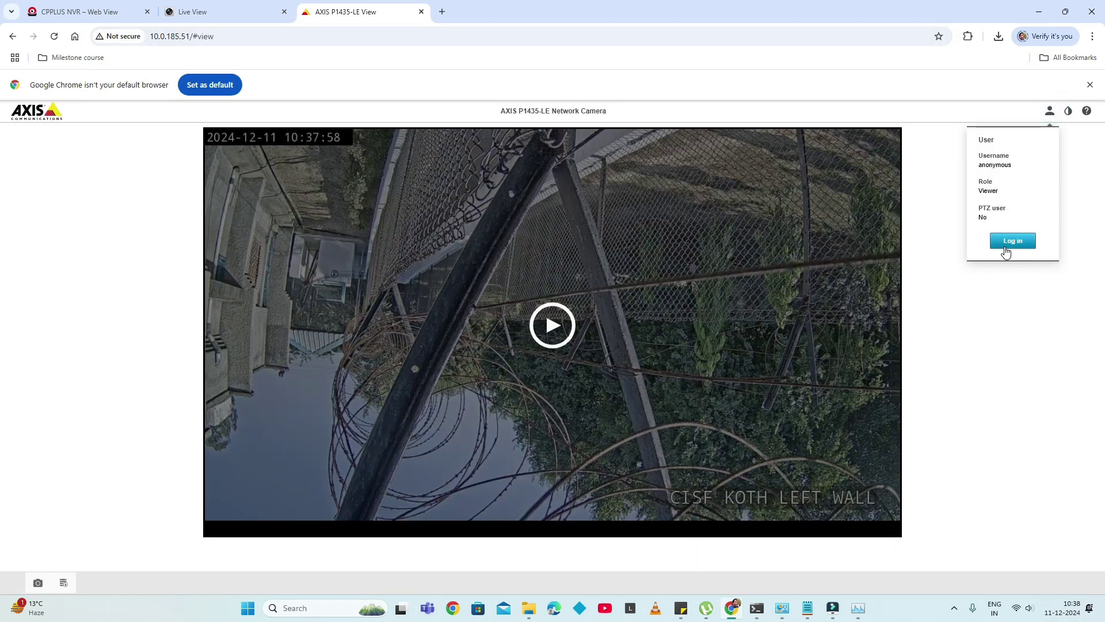
left_click(1014, 247)
left_click(1008, 245)
Back in the NVR form, begin replacing the TCP port with 80
left_click(92, 11)
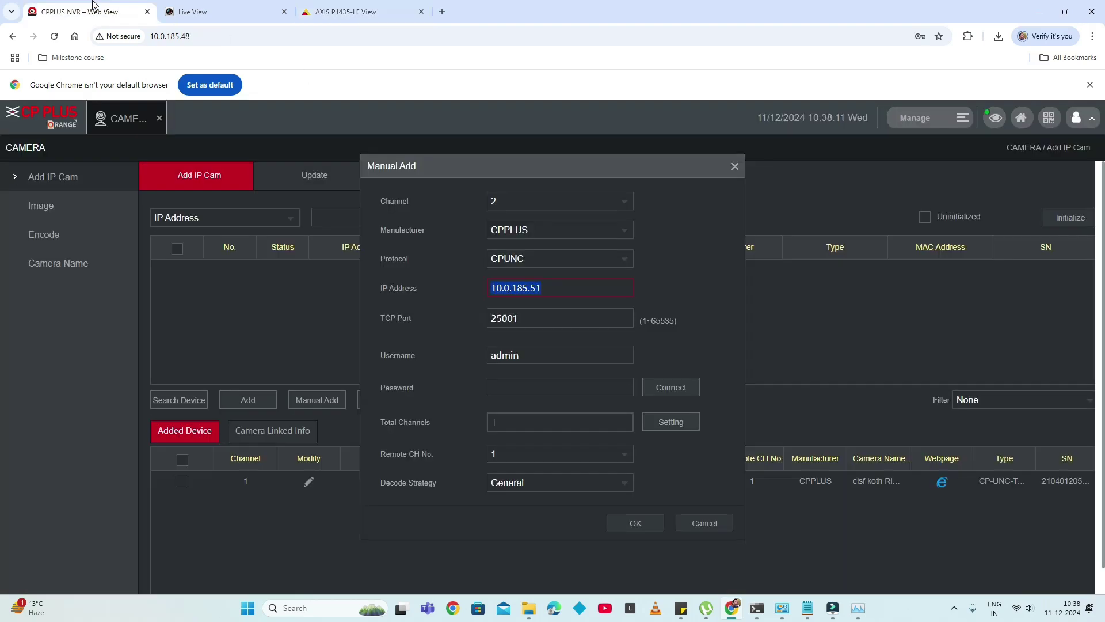
left_click_drag(533, 318, 468, 314)
type("80")
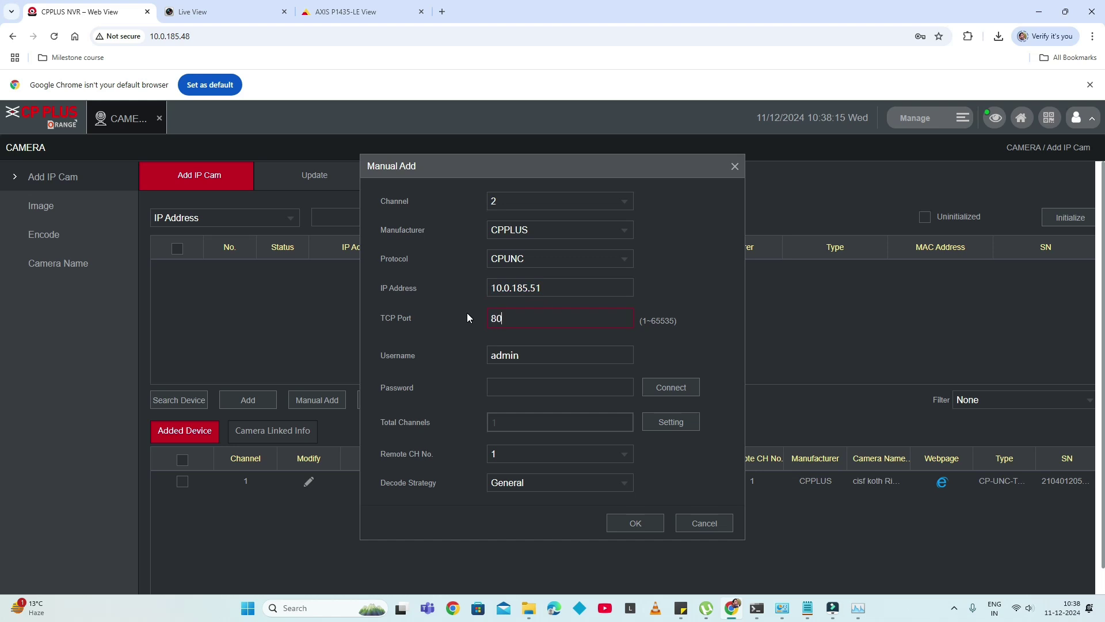
Enter the camera password and save camera 10.0.185.51 on channel 2, port 80
left_click(519, 385)
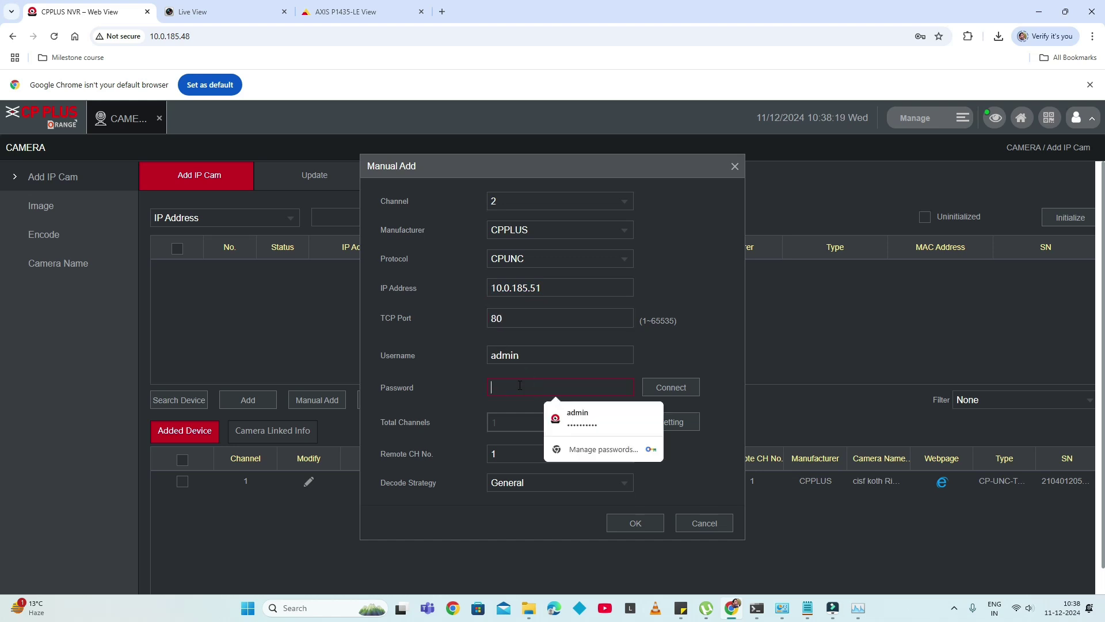
type("****")
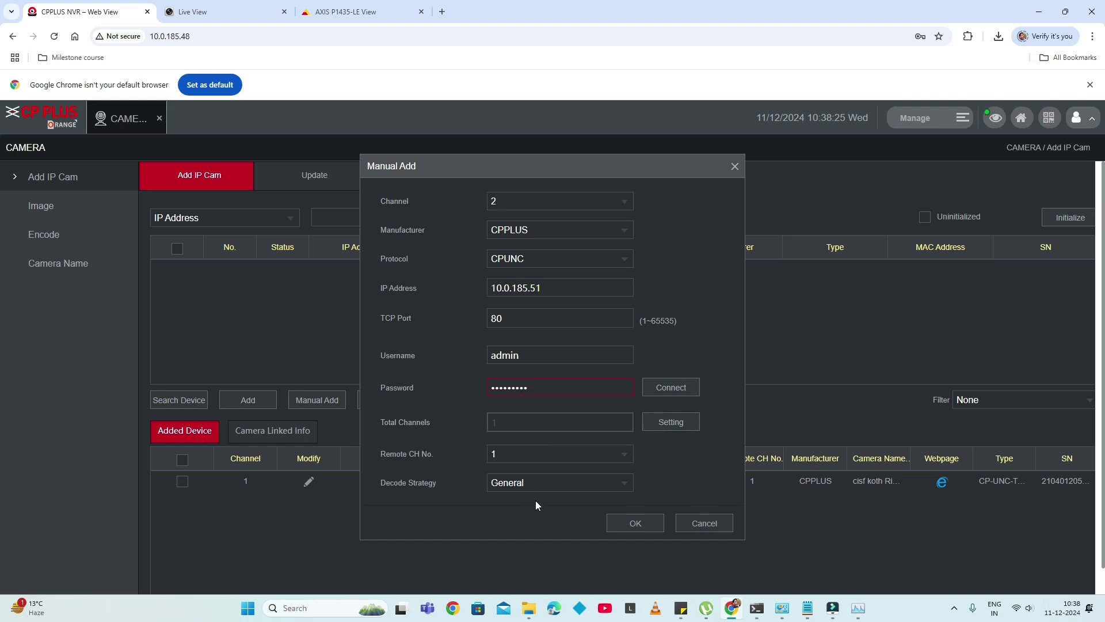
left_click(636, 525)
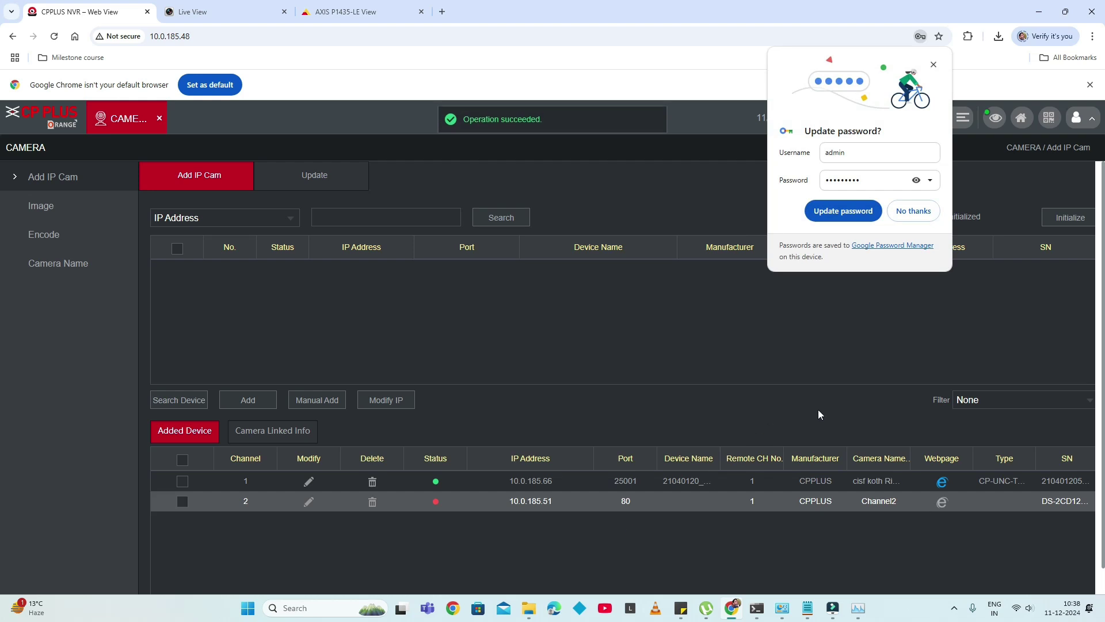
Dismiss the password-update prompt, reload, log in, and open Manage > CAMERA
left_click(913, 211)
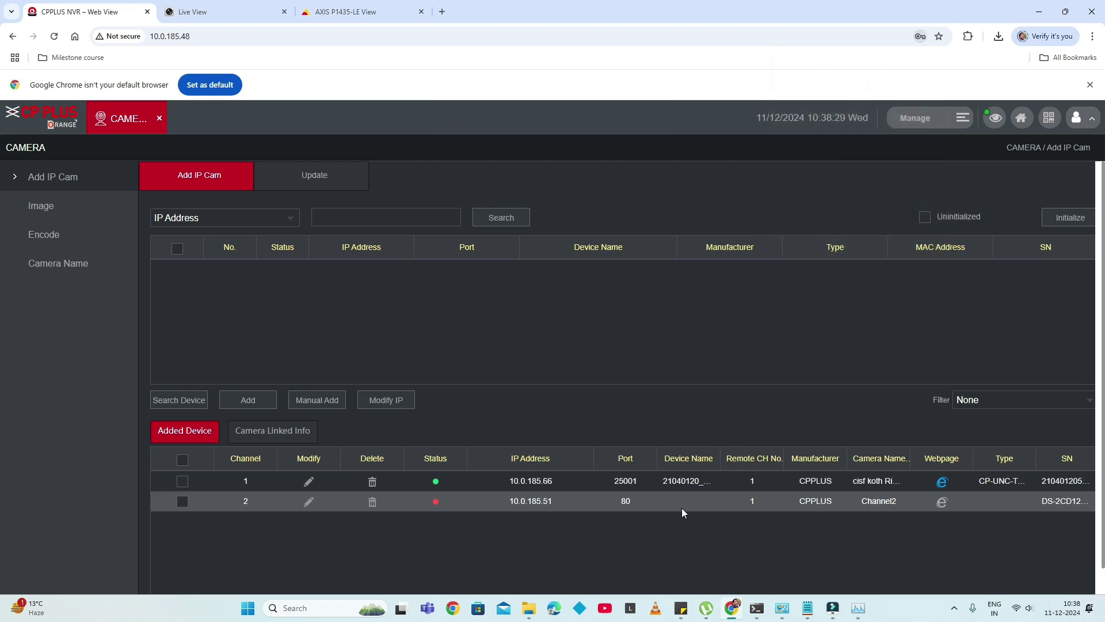
left_click(54, 36)
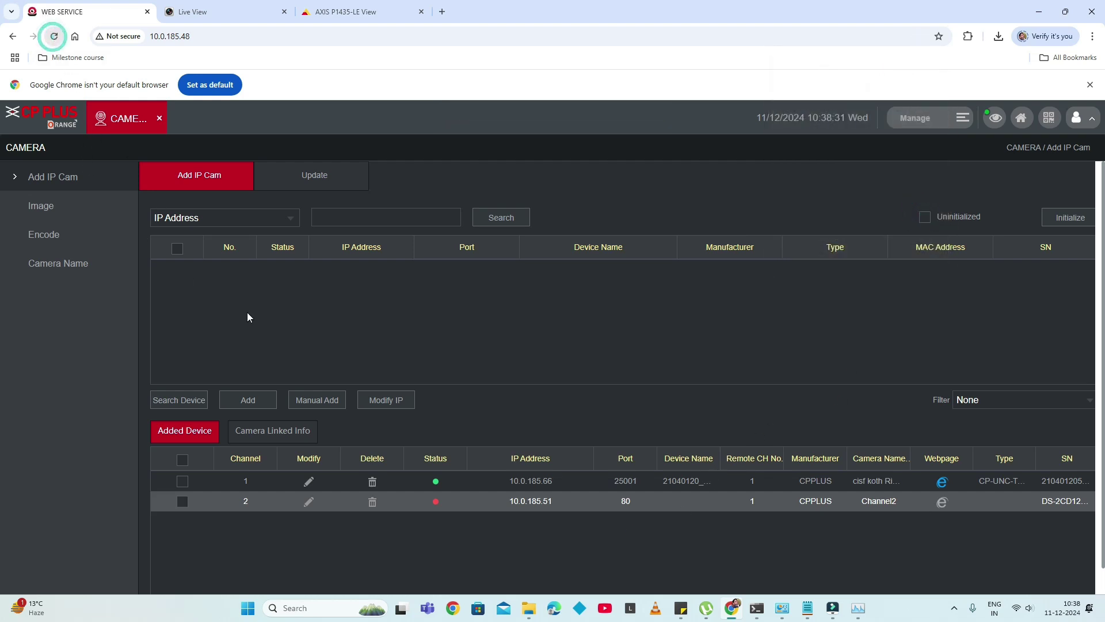
left_click(547, 351)
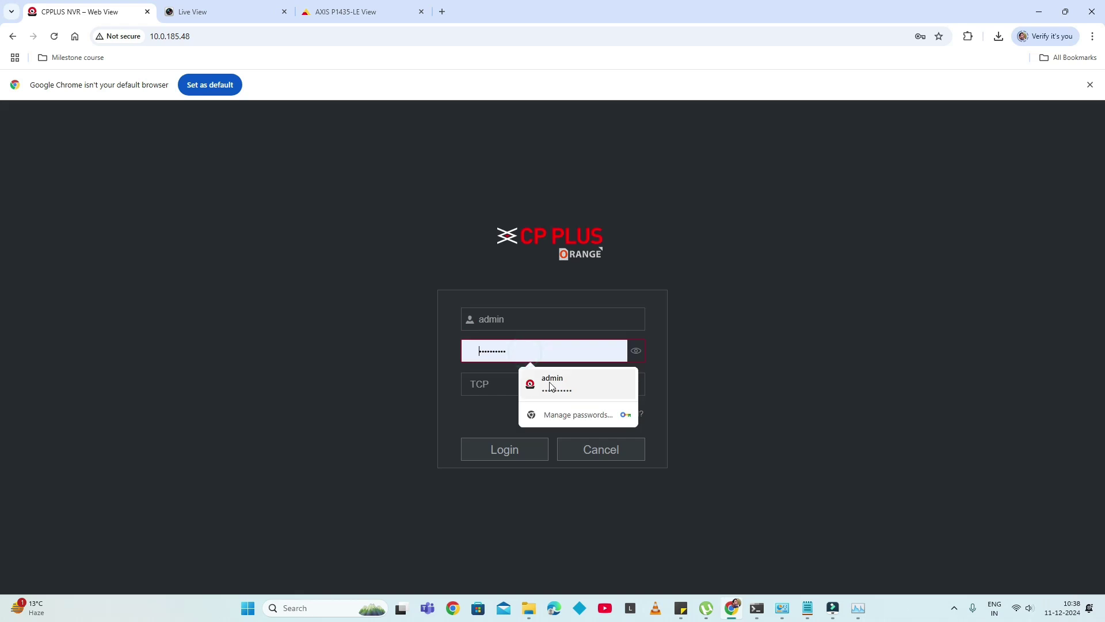
left_click(555, 381)
left_click(503, 457)
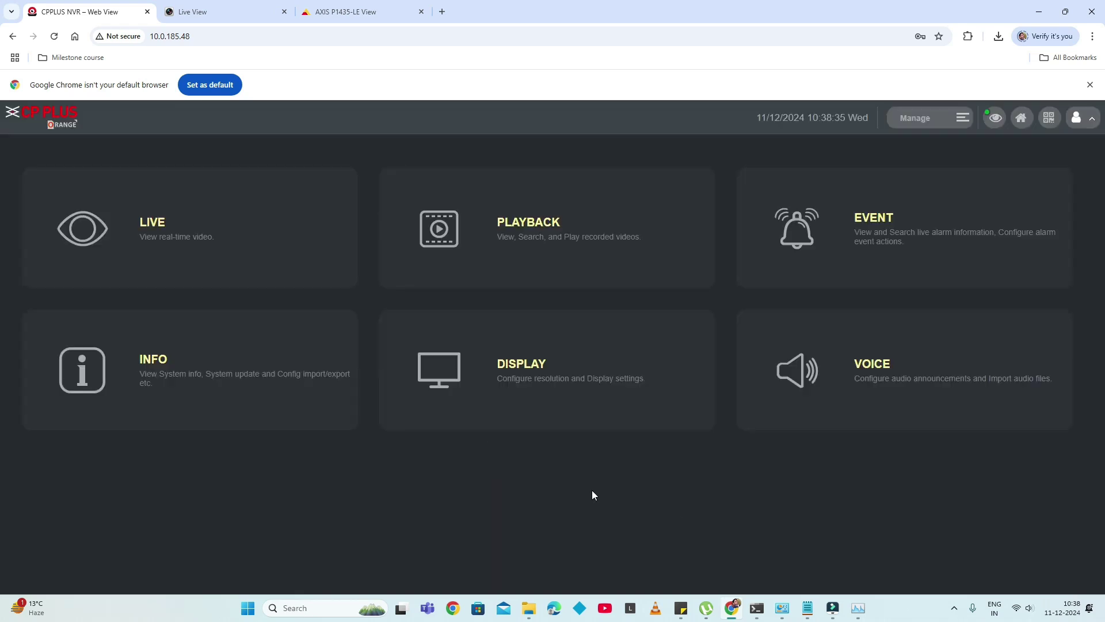
left_click(963, 118)
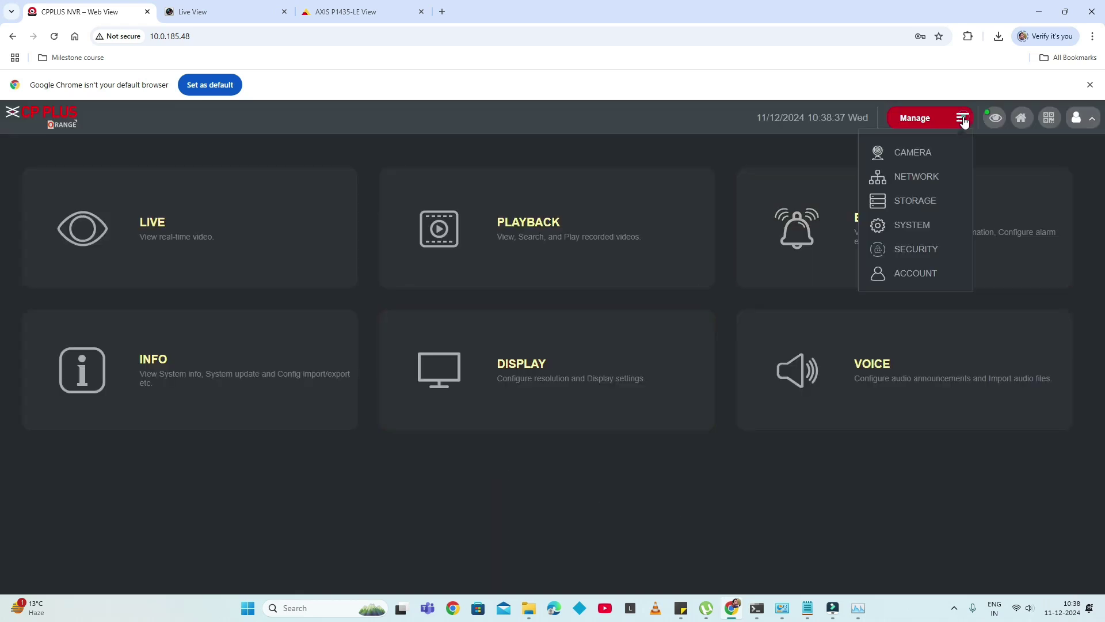
left_click(921, 152)
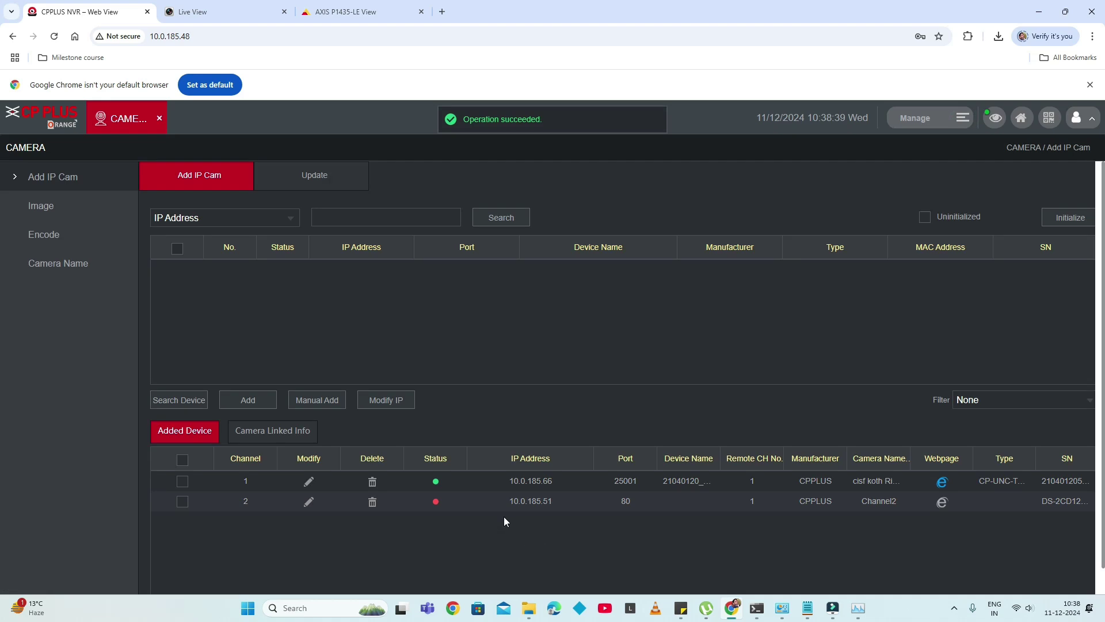
Re-enter channel 2's camera password in its Modify dialog and save it
left_click(309, 503)
double_click(521, 387)
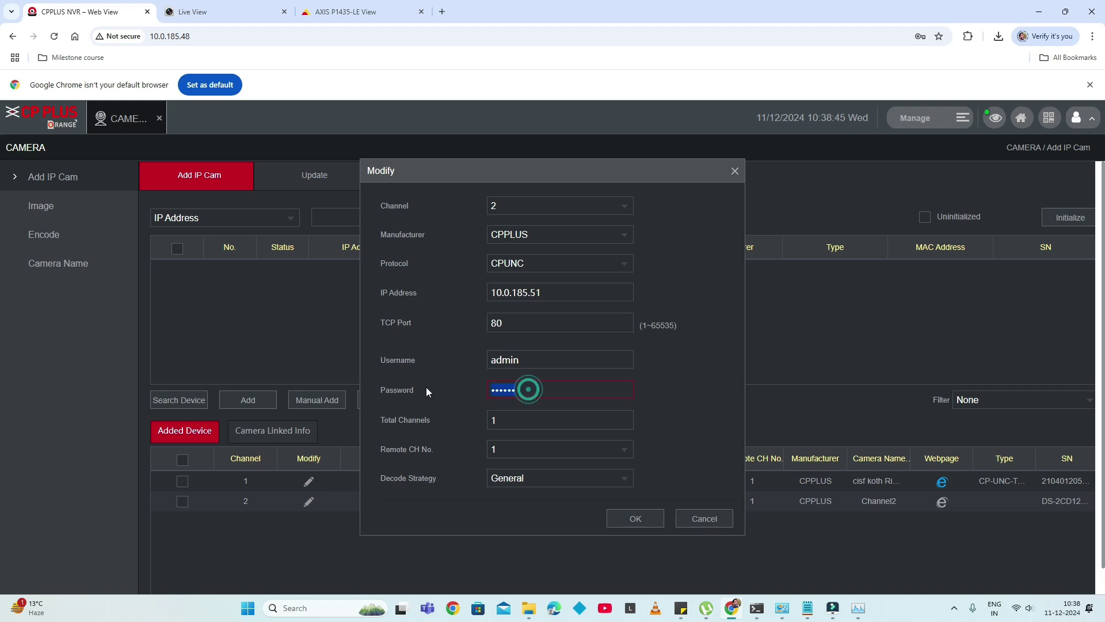
left_click(633, 521)
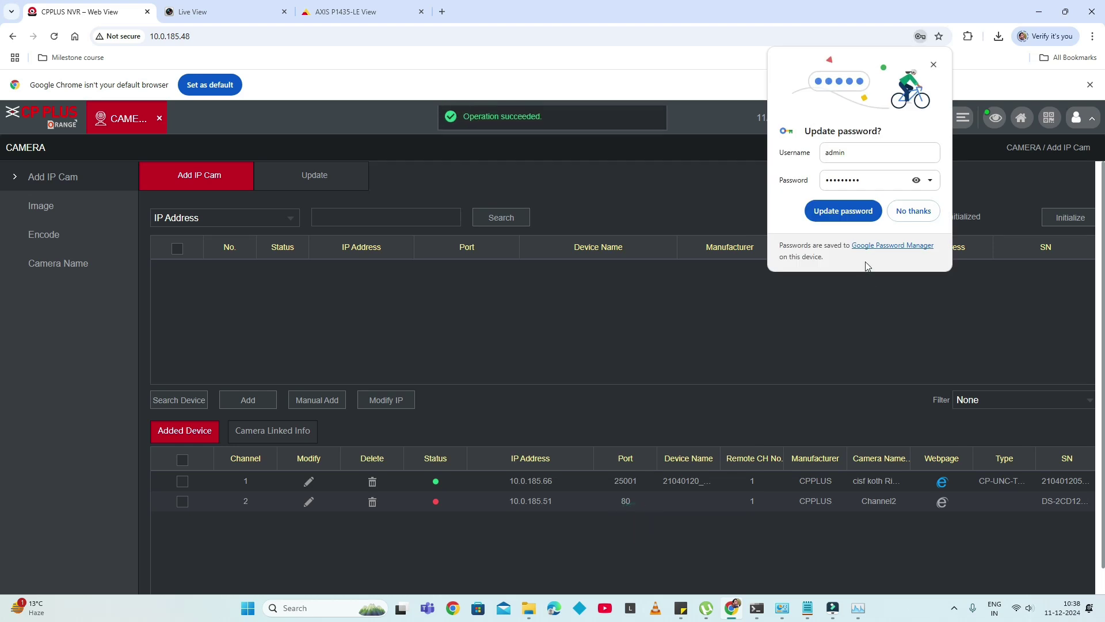
left_click(912, 210)
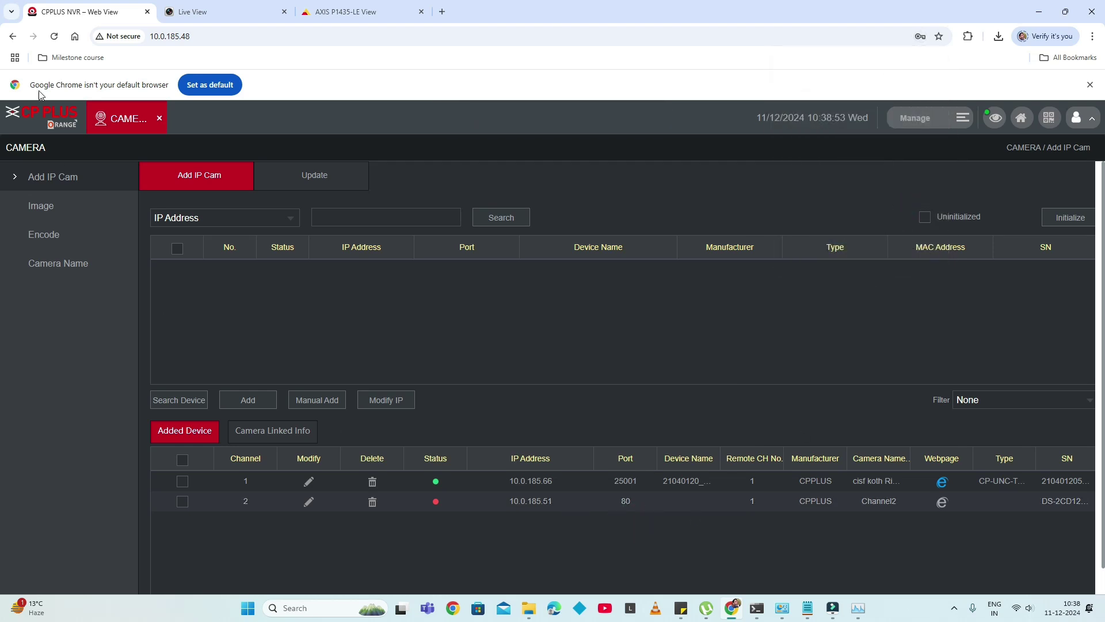
Reload, log back in and recheck the camera list; channel 2 is still offline
left_click(54, 35)
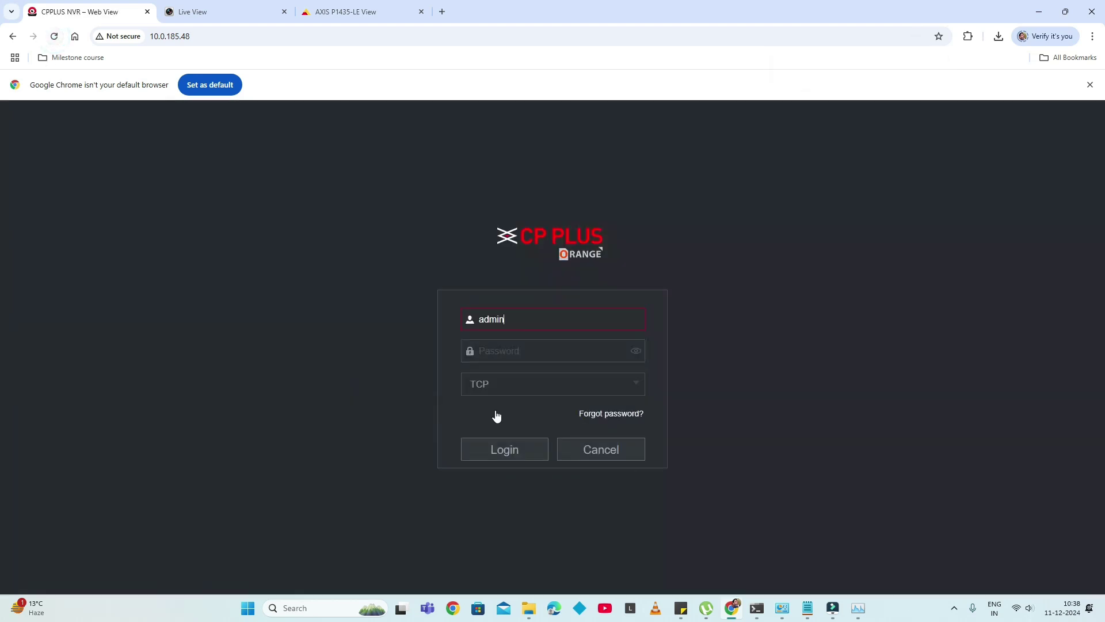
left_click(530, 350)
left_click(541, 384)
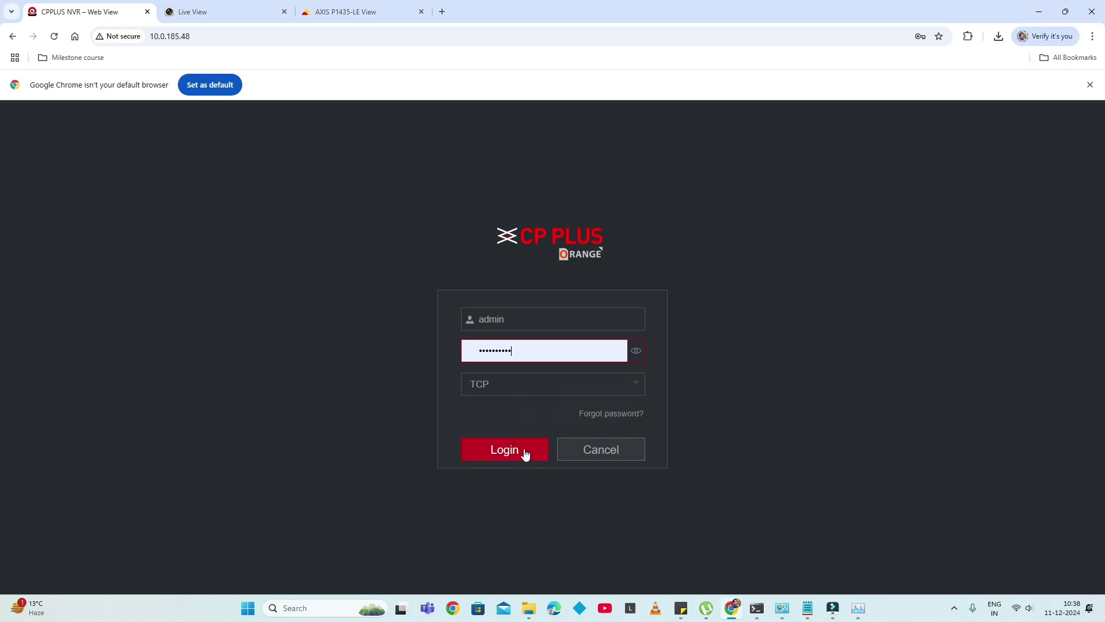
left_click(523, 452)
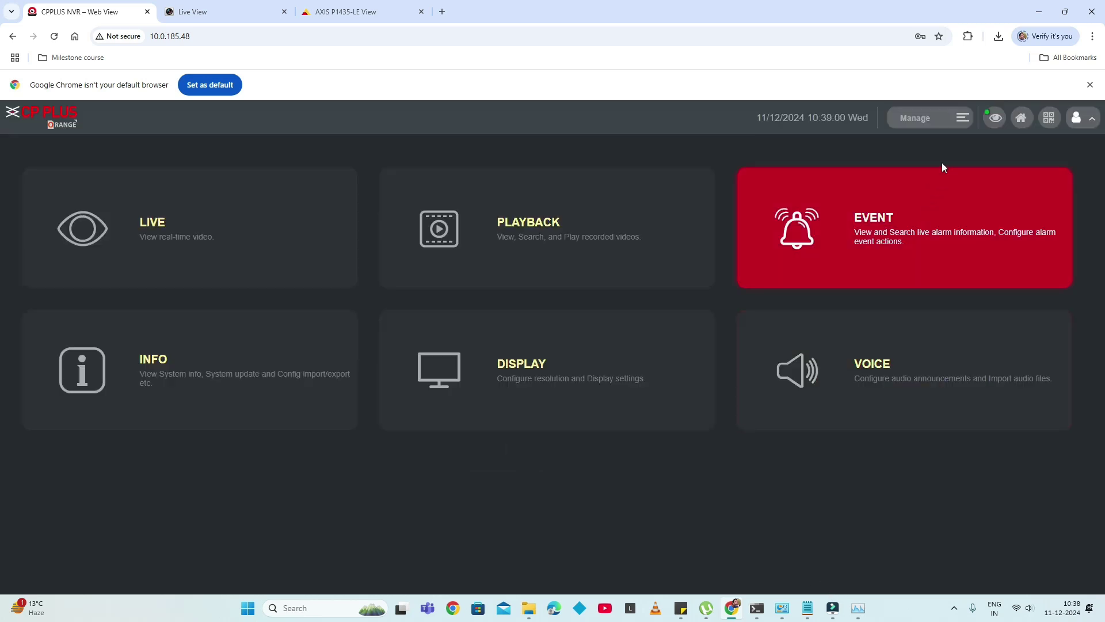
mouse_move(959, 123)
left_click(933, 154)
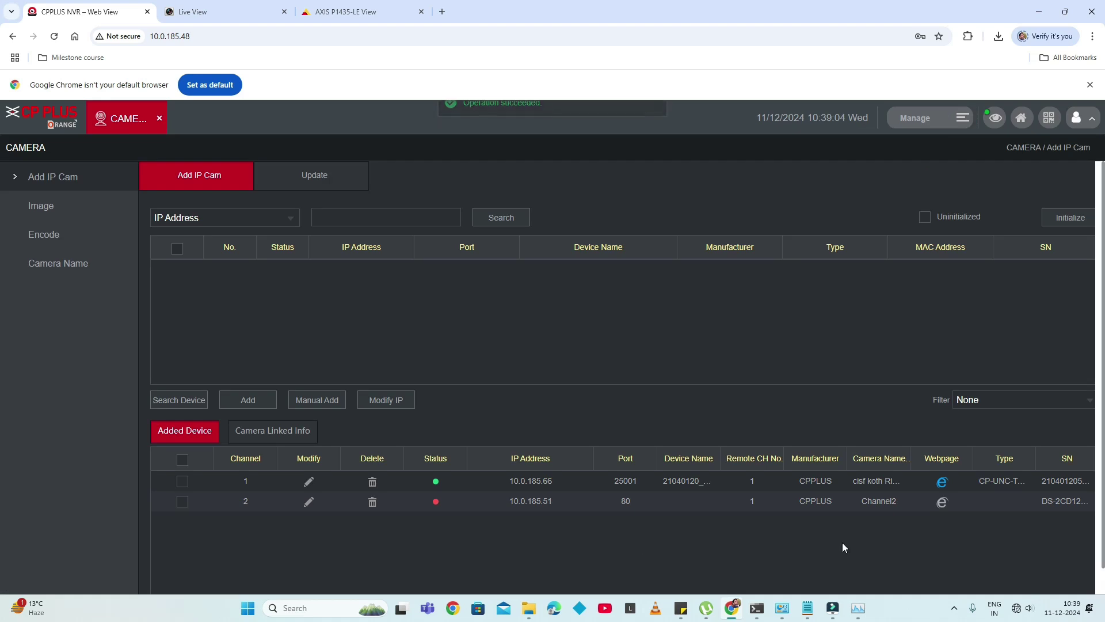
scroll(630, 475, "down", 1)
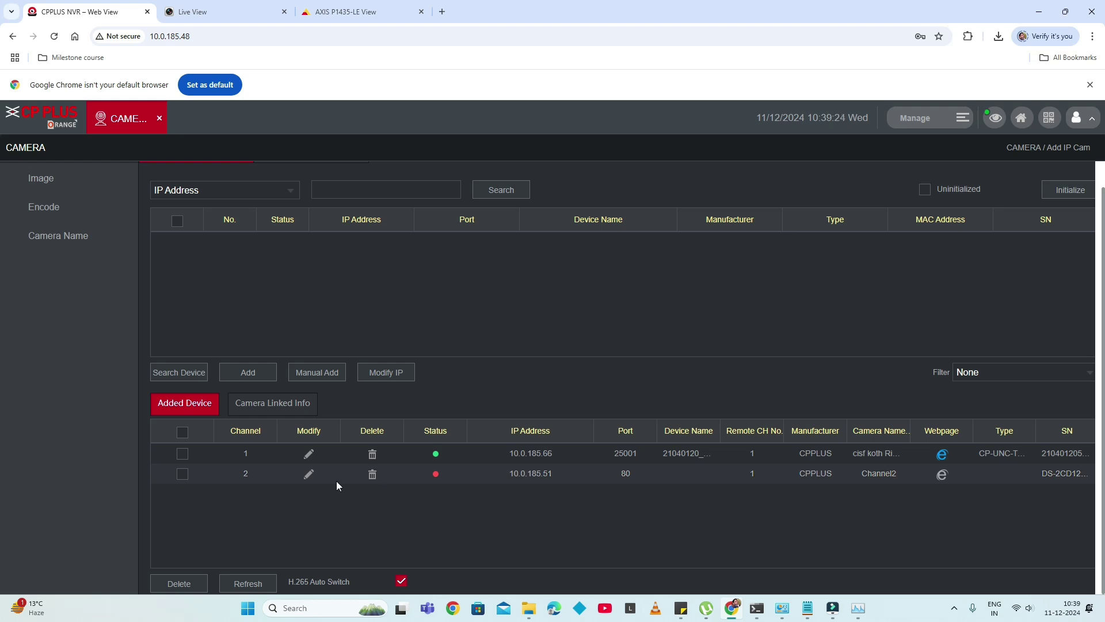
Switch camera 10.0.185.51's manufacturer on channel 2 from CPPLUS to ONVIF and save
left_click(309, 474)
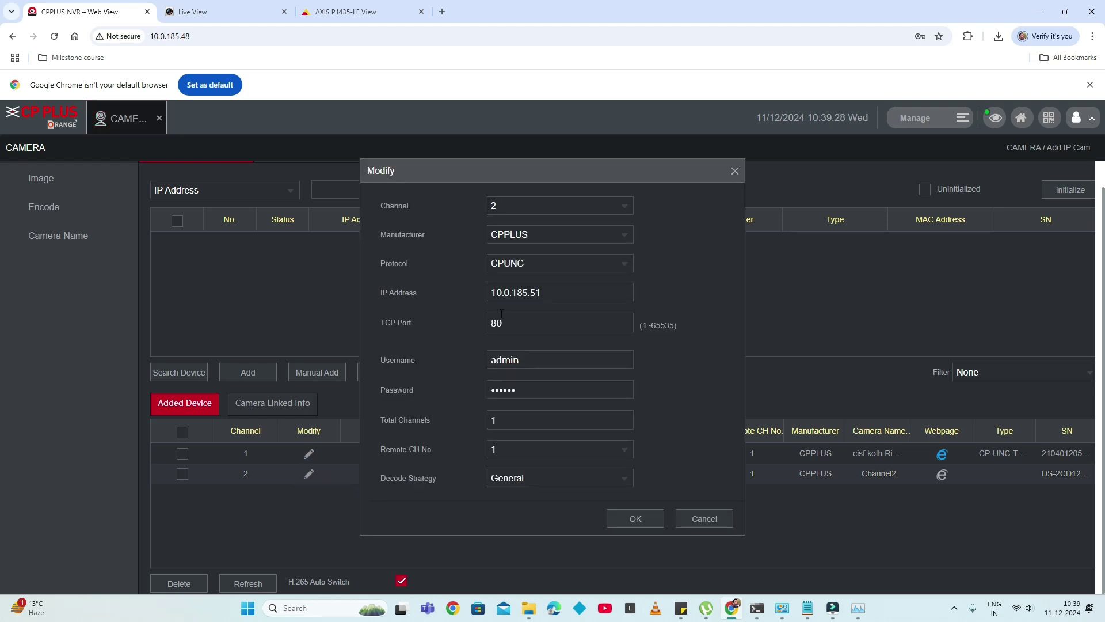
left_click(568, 235)
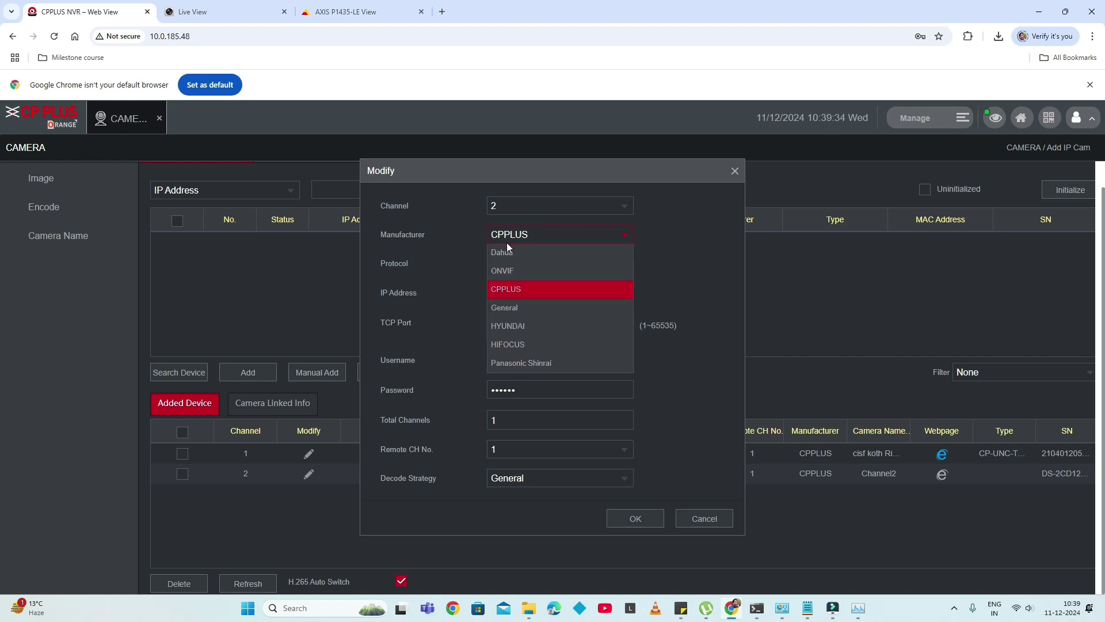
left_click(511, 270)
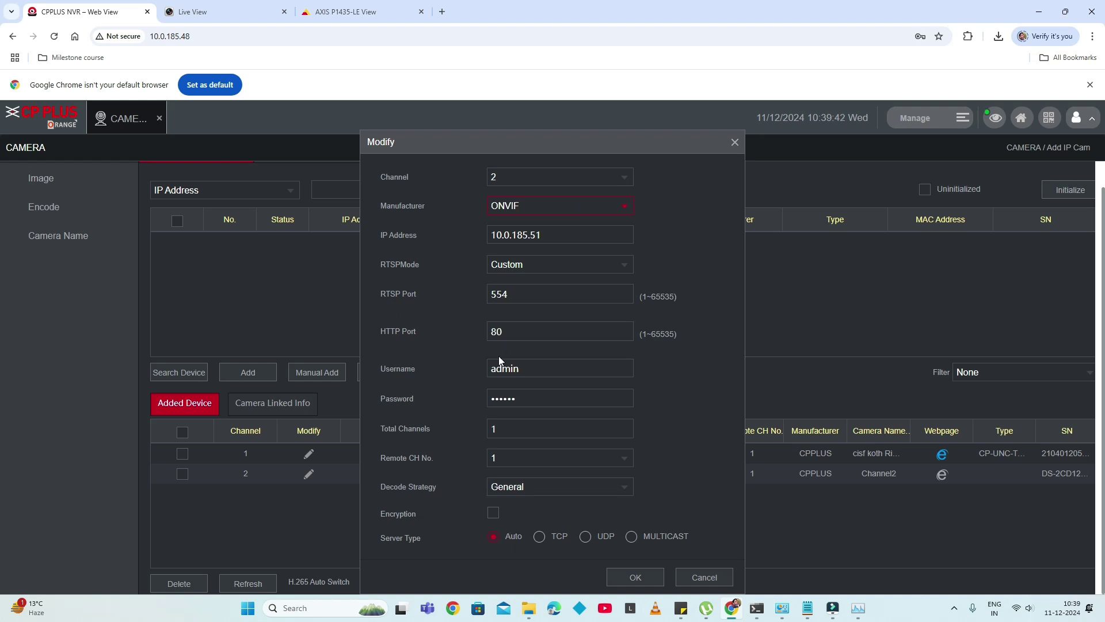
left_click(631, 578)
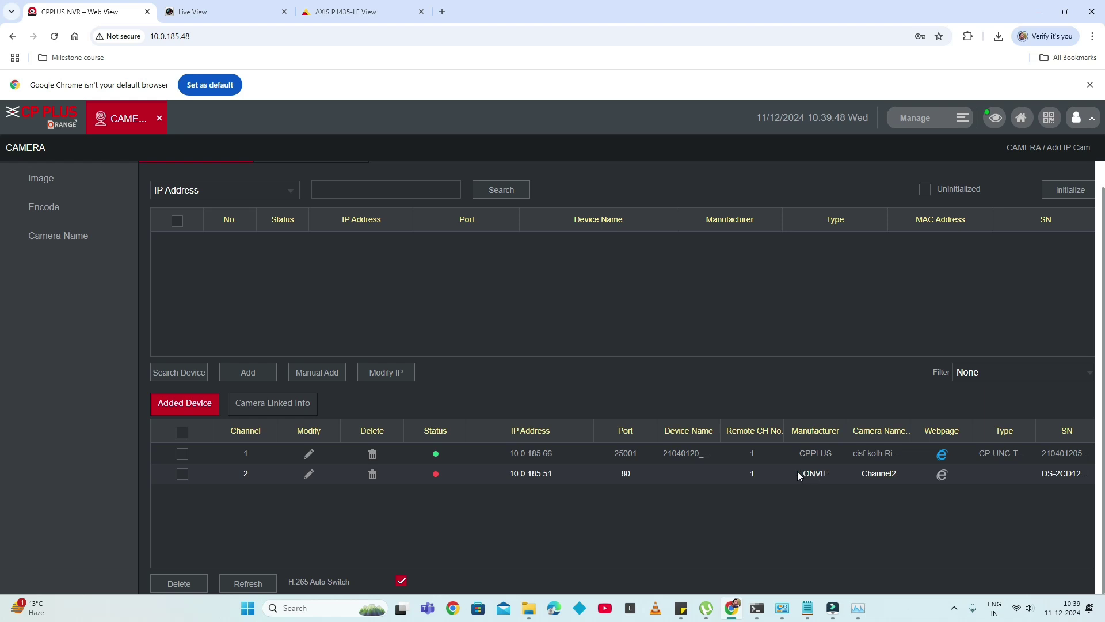
Reload the NVR page and log in with the saved credentials
left_click(56, 37)
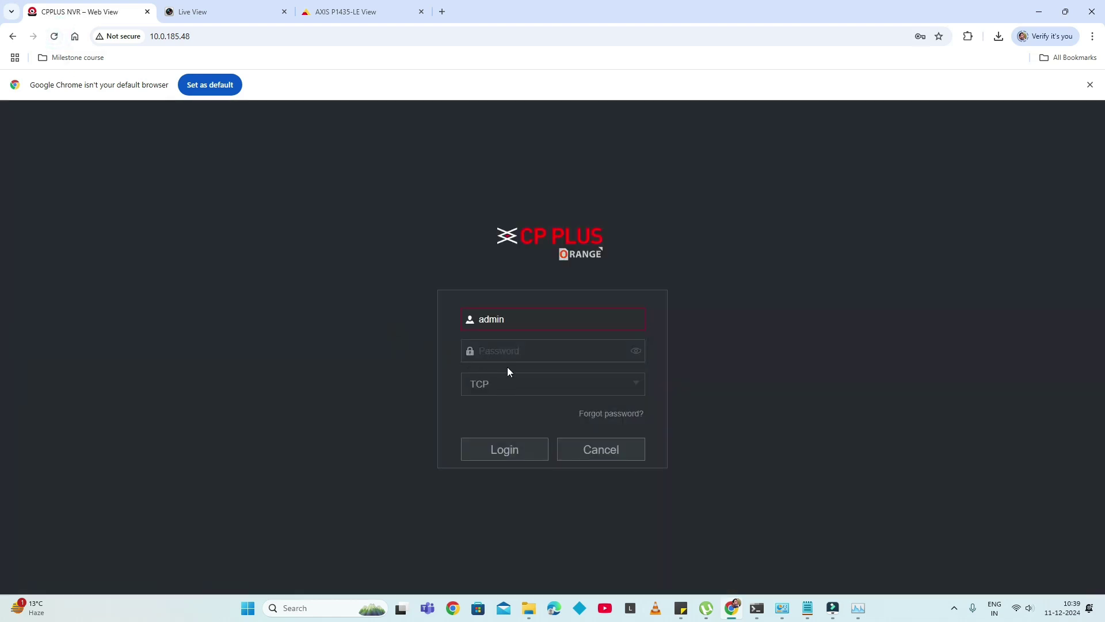
left_click(507, 353)
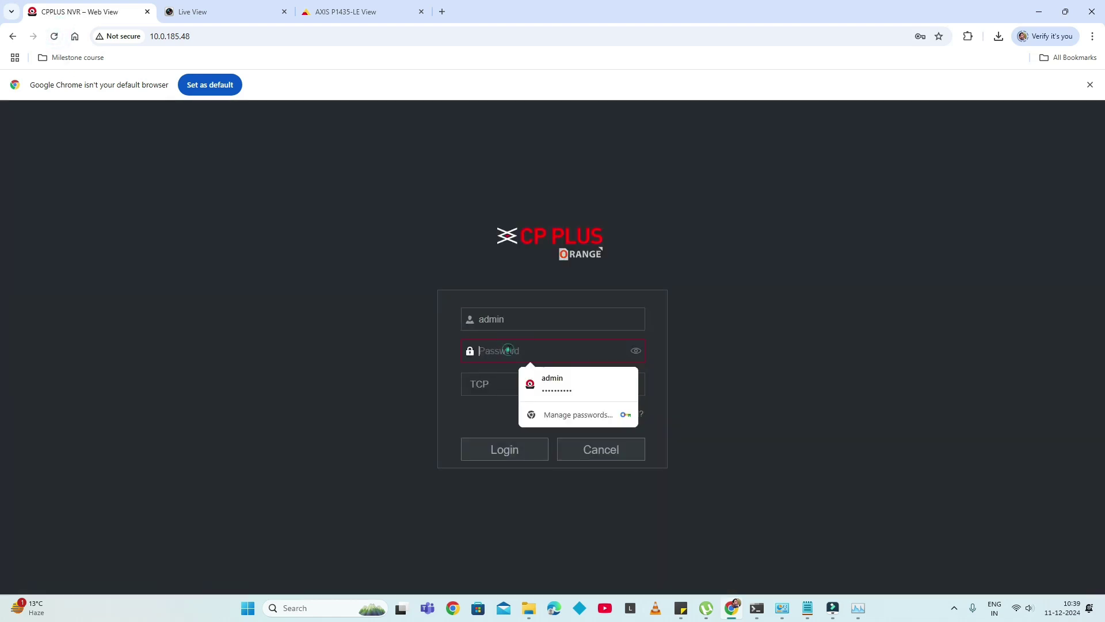
left_click(542, 377)
key("Return")
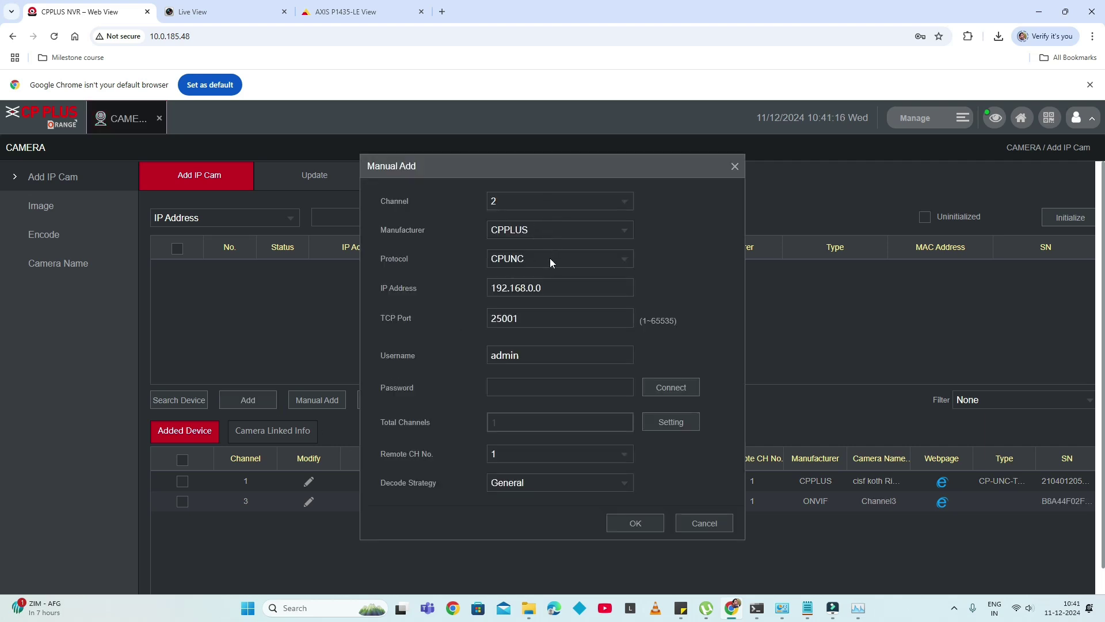
In Manual Add, set Manufacturer to ONVIF and IP address to 10.0.185.57
left_click(529, 202)
left_click(528, 199)
left_click(547, 230)
left_click(512, 263)
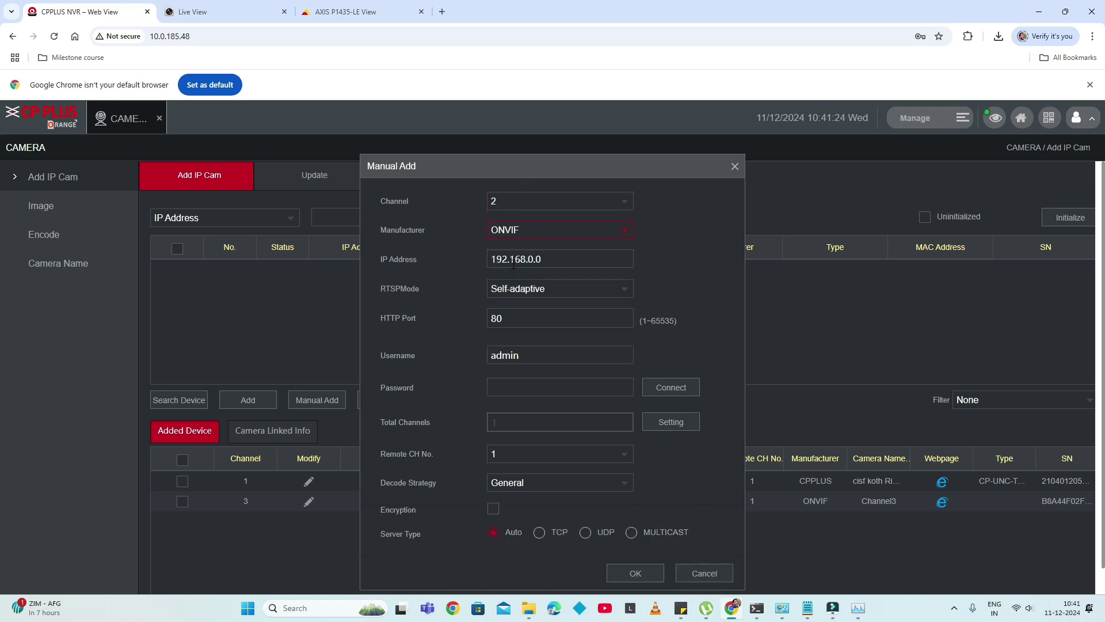
double_click(561, 260)
type("10.0.185.")
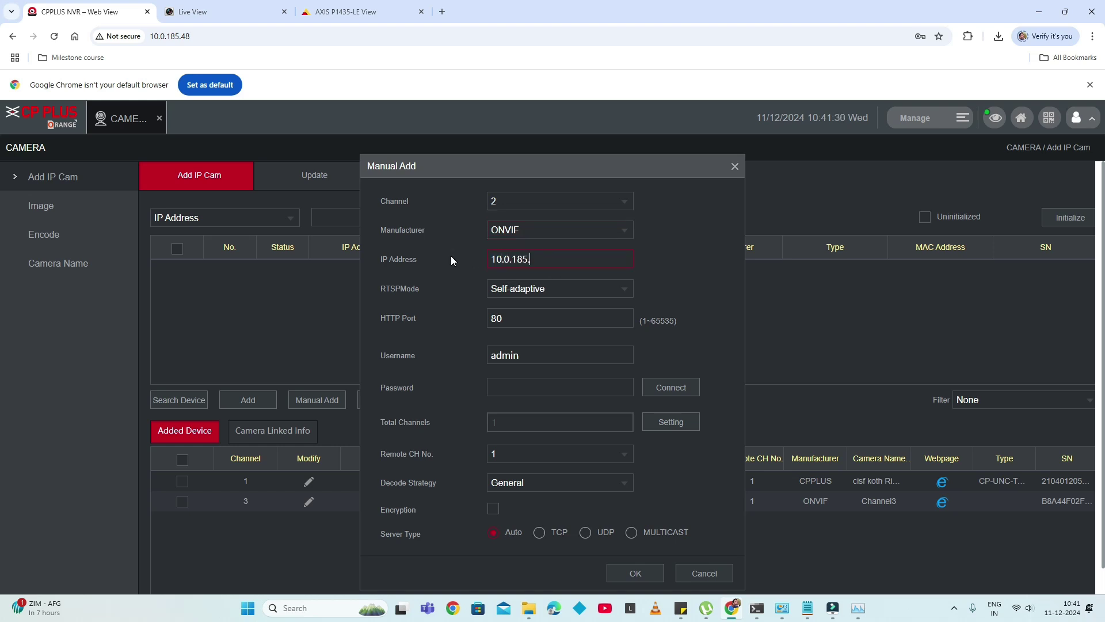
double_click(553, 258)
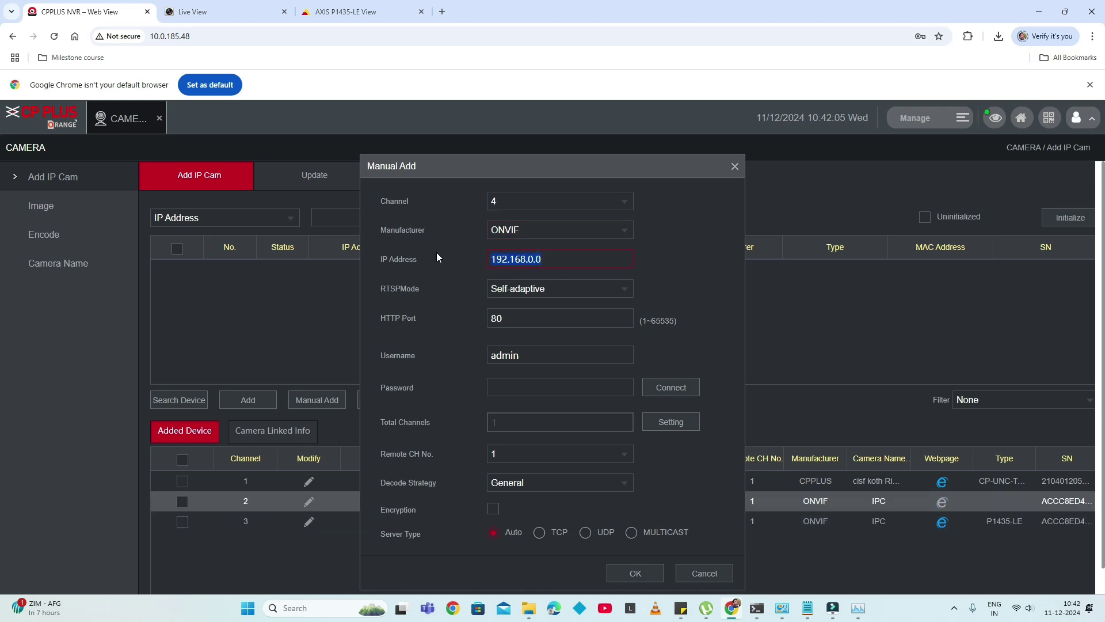
type("10.0.185.57")
left_click(681, 255)
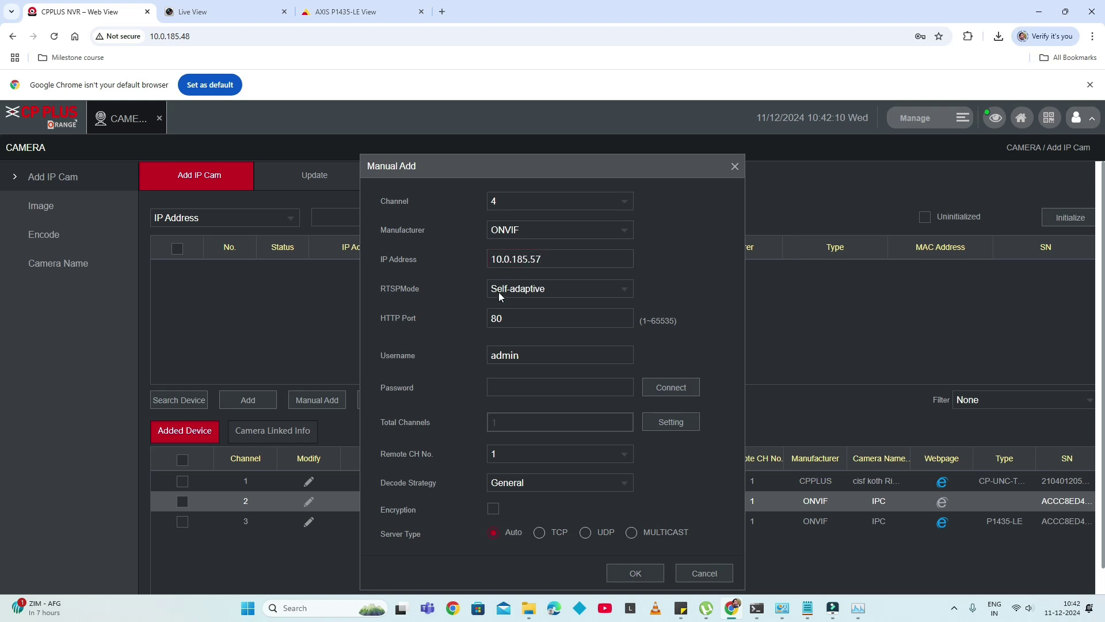
Fill in the saved camera password, add the camera, and decline the browser's password prompt
left_click(508, 388)
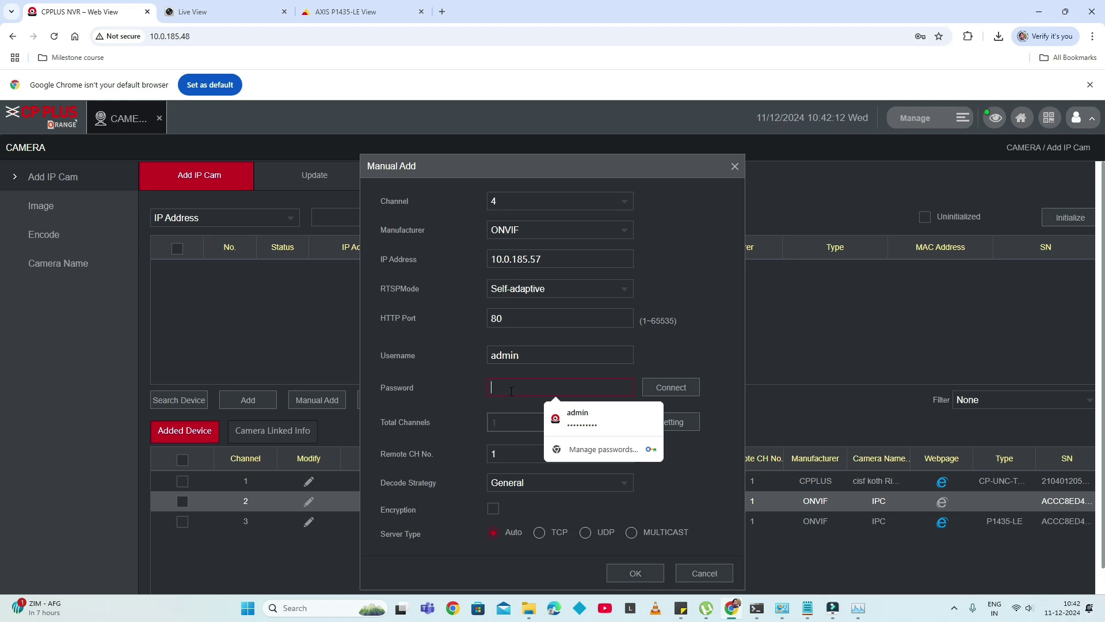
key("Down")
key("Return")
left_click(709, 468)
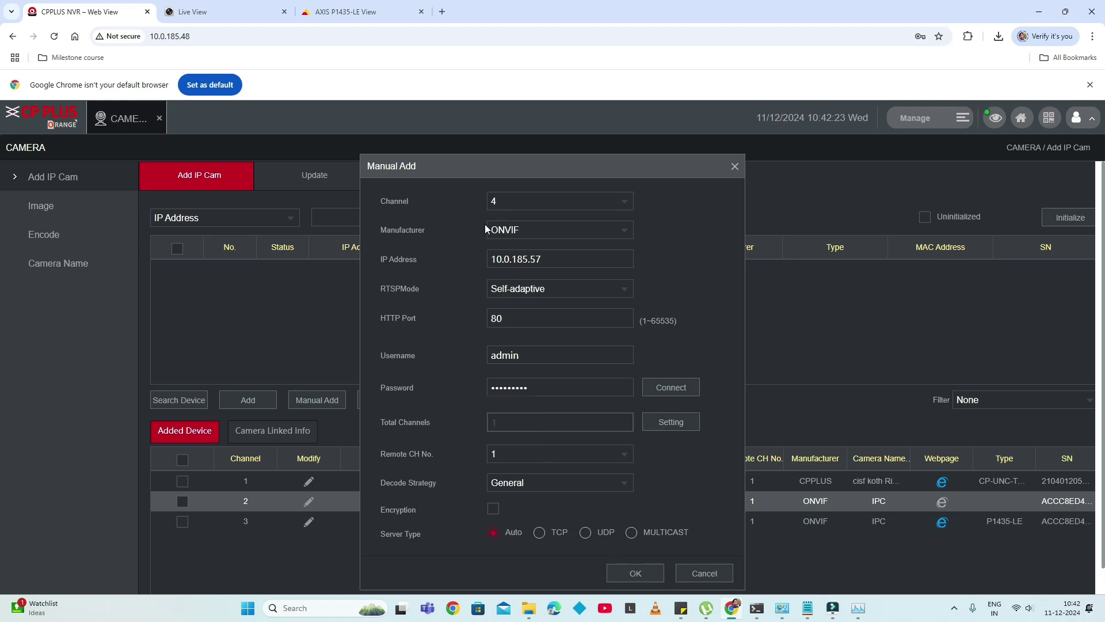
left_click(636, 573)
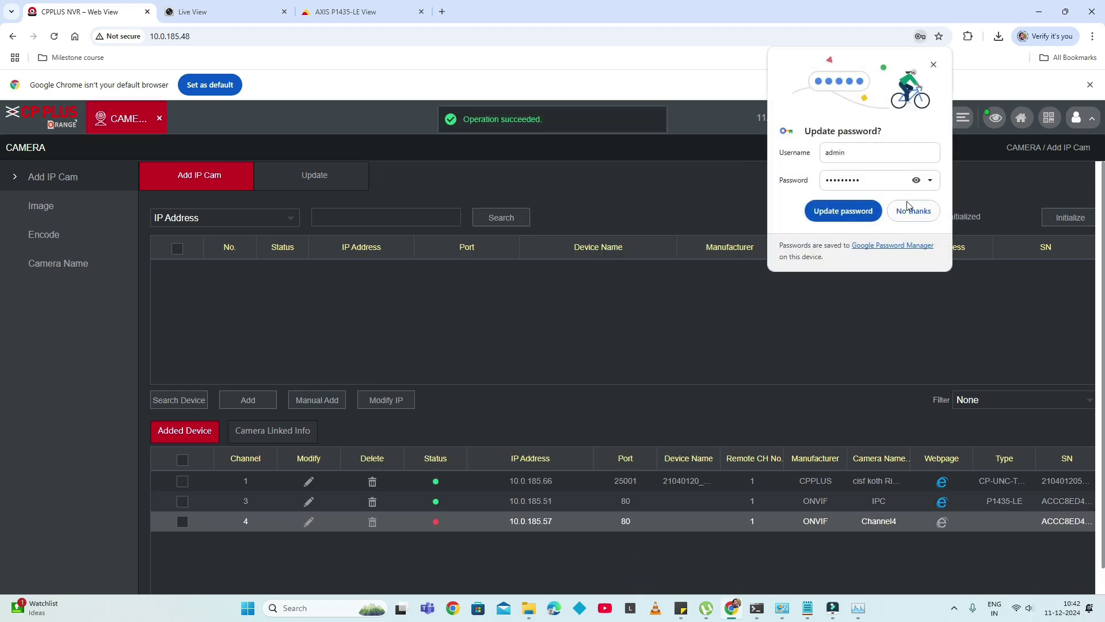
left_click(911, 212)
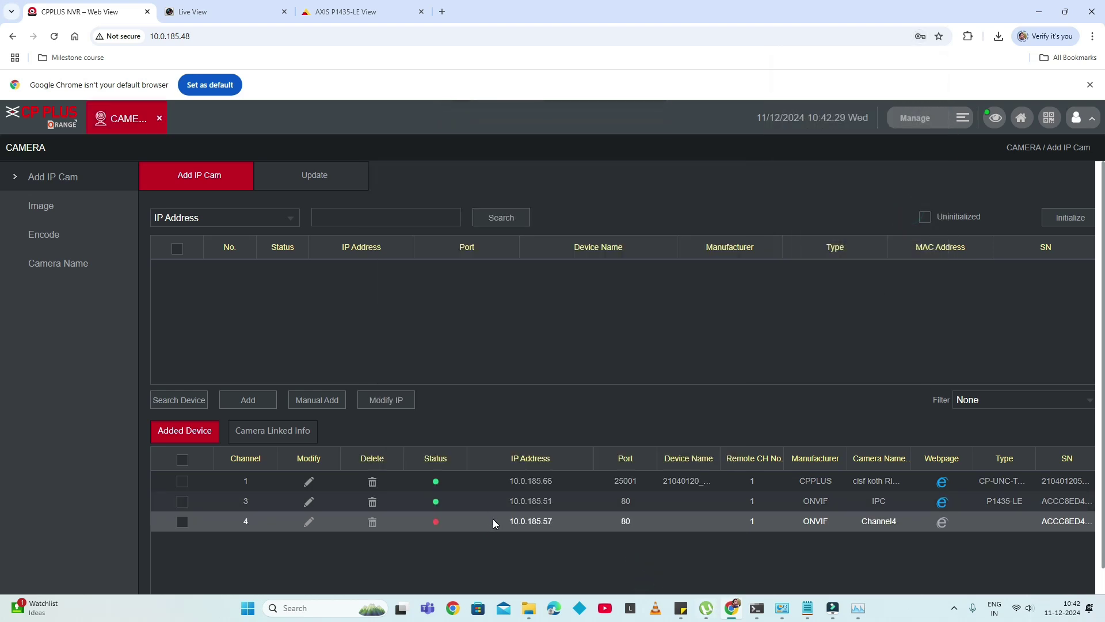
Reload the NVR page and log in again with the saved credentials
scroll(464, 544, "down", 1)
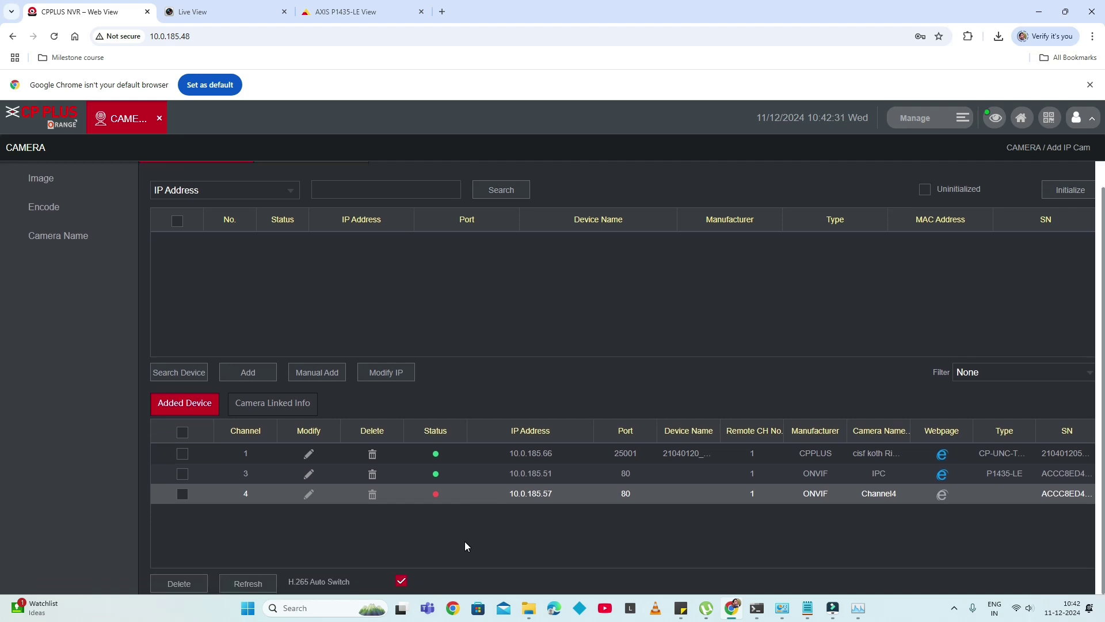
scroll(465, 542, "up", 1)
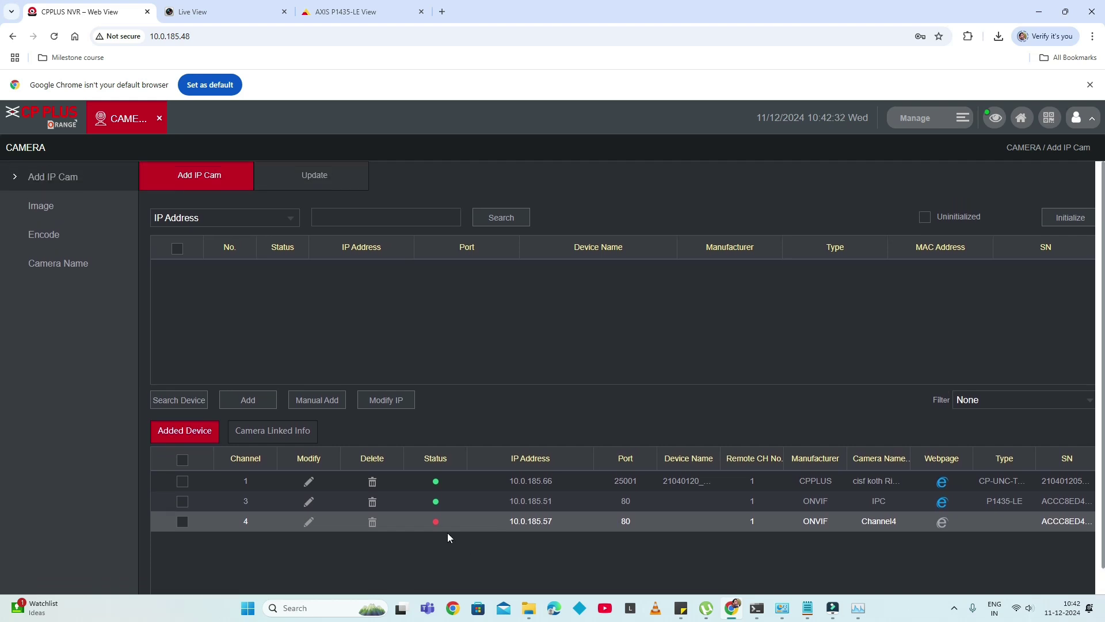
left_click(54, 35)
left_click(541, 350)
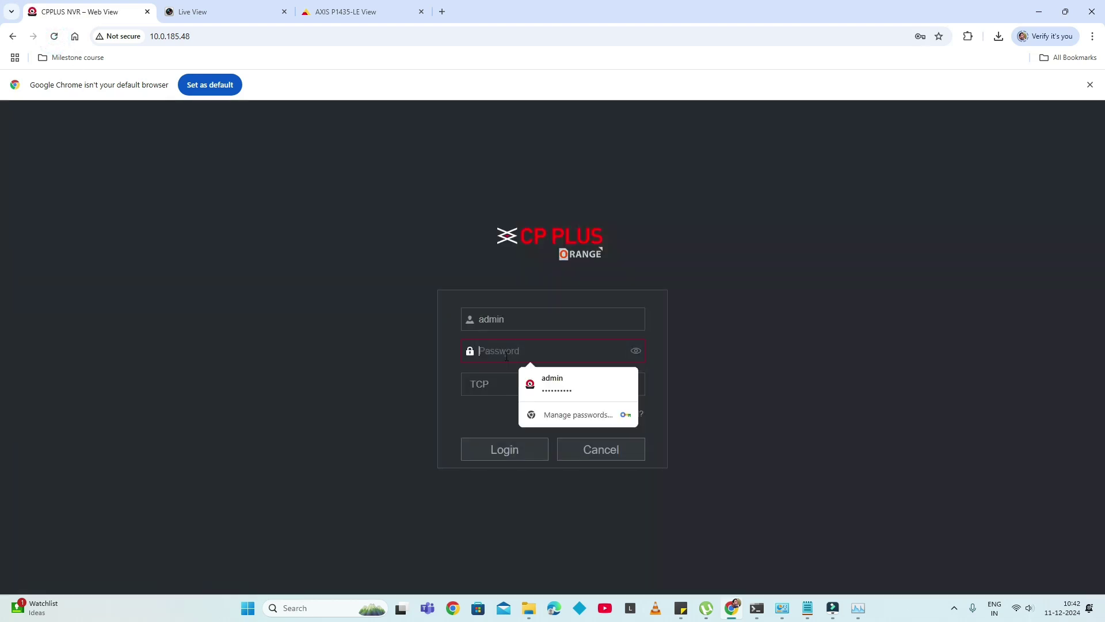
left_click(552, 392)
left_click(505, 449)
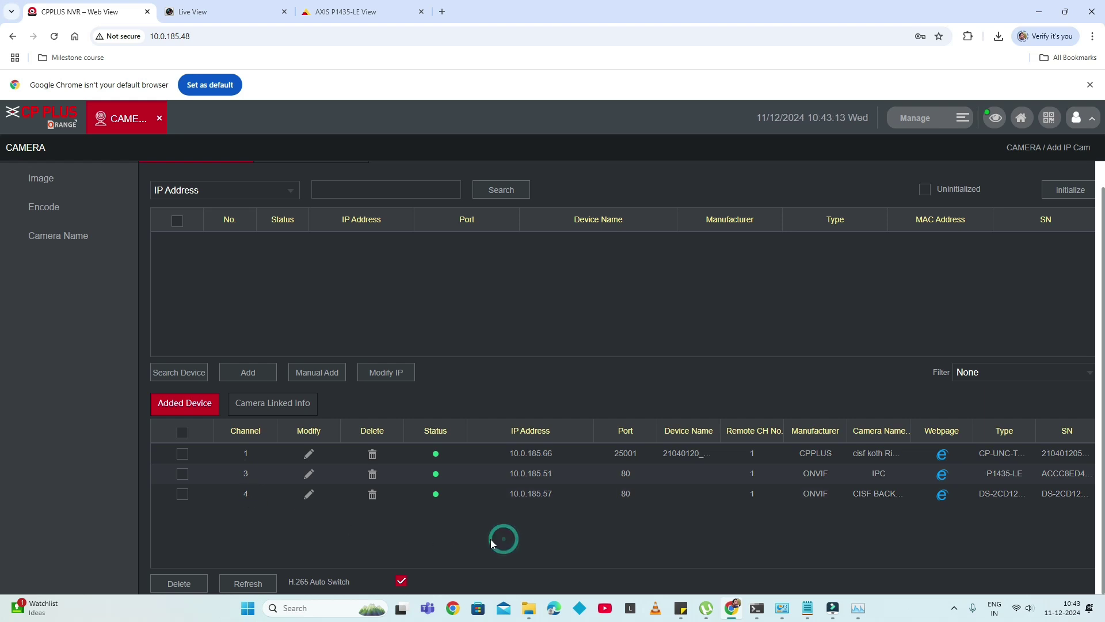
Start a manual add of camera 10.0.185.52 on channel 7, then go to Live view
left_click(322, 375)
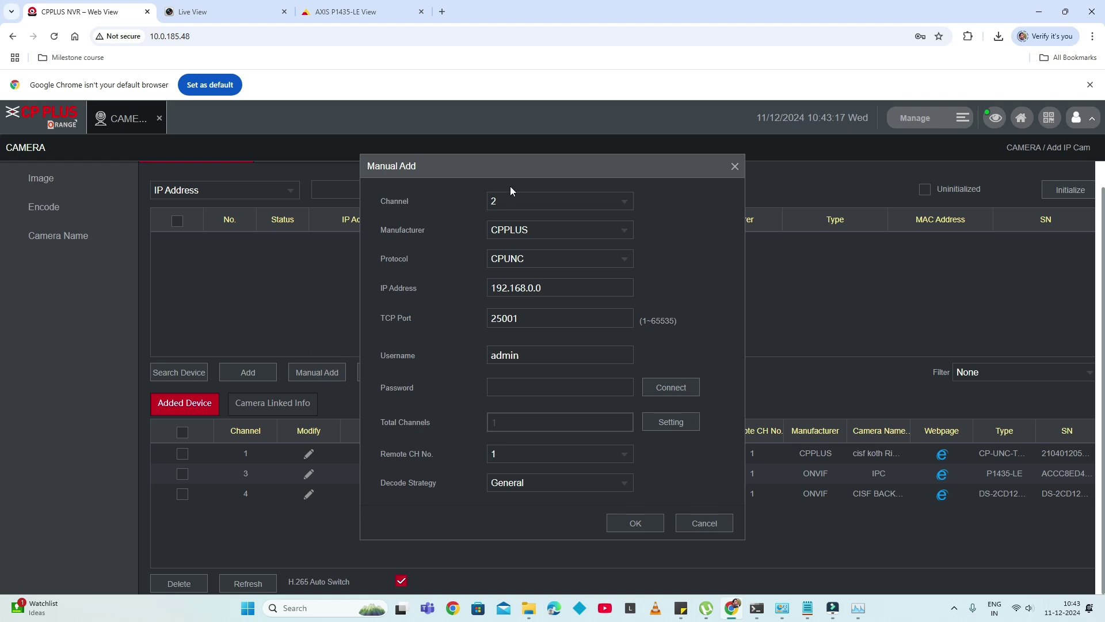
left_click(543, 199)
left_click(500, 273)
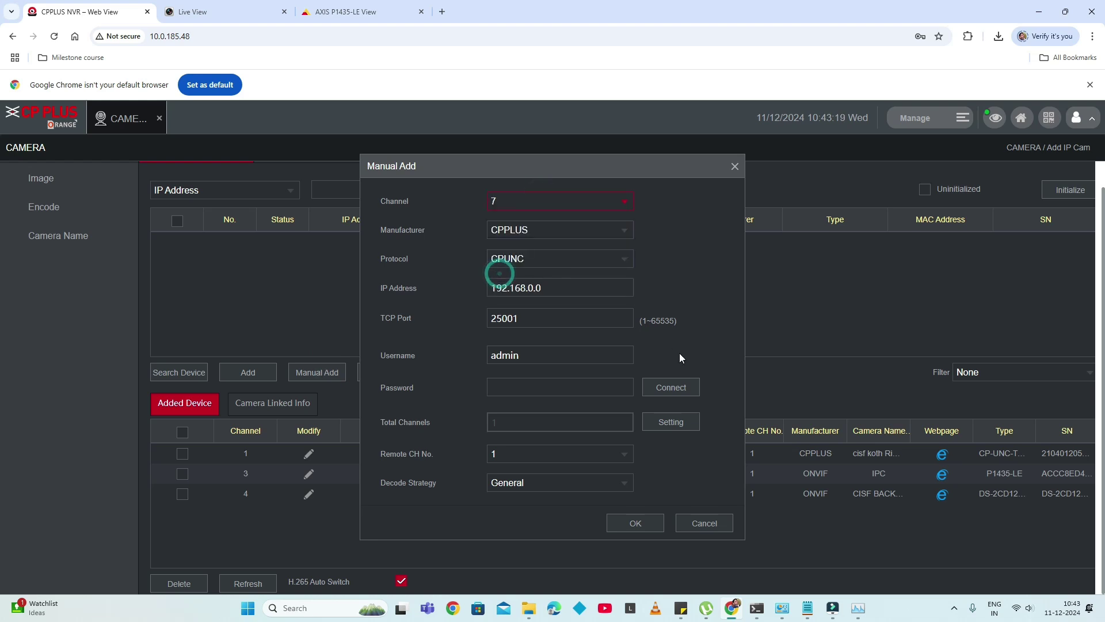
left_click(534, 203)
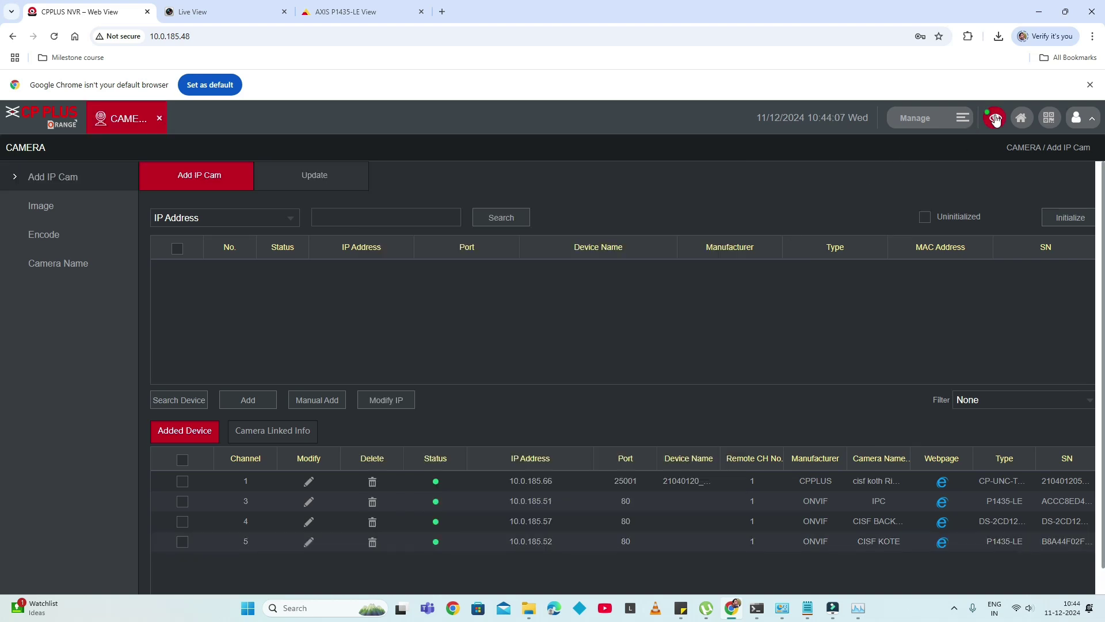
left_click(995, 119)
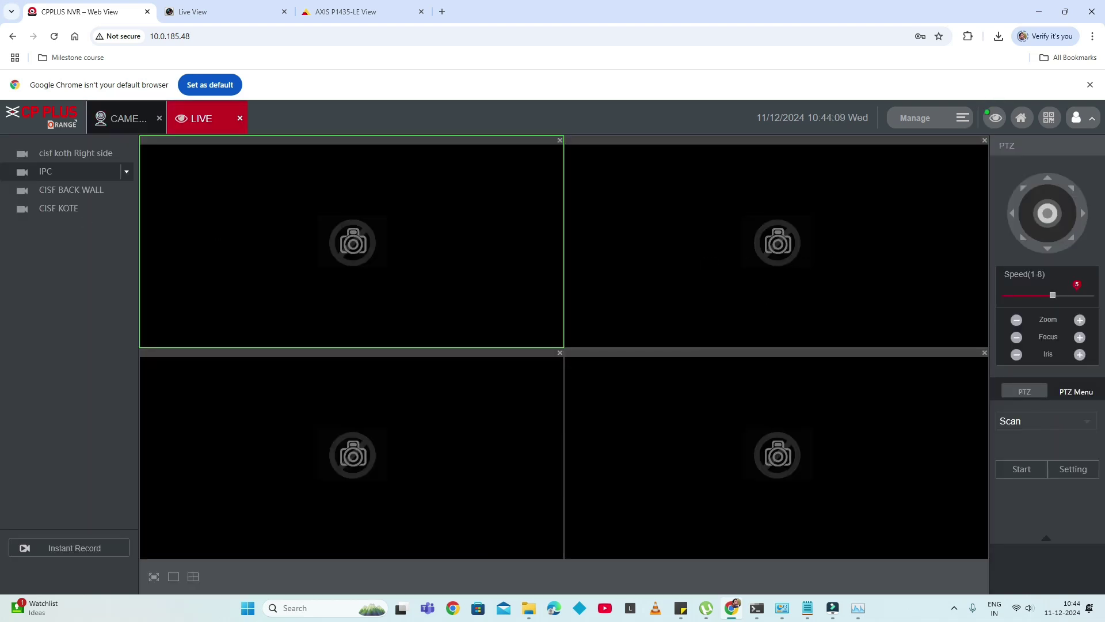
Stream cisf koth Right side, IPC, CISF BACK WALL and CISF KOTE in the four panes, then return to the device list
double_click(34, 154)
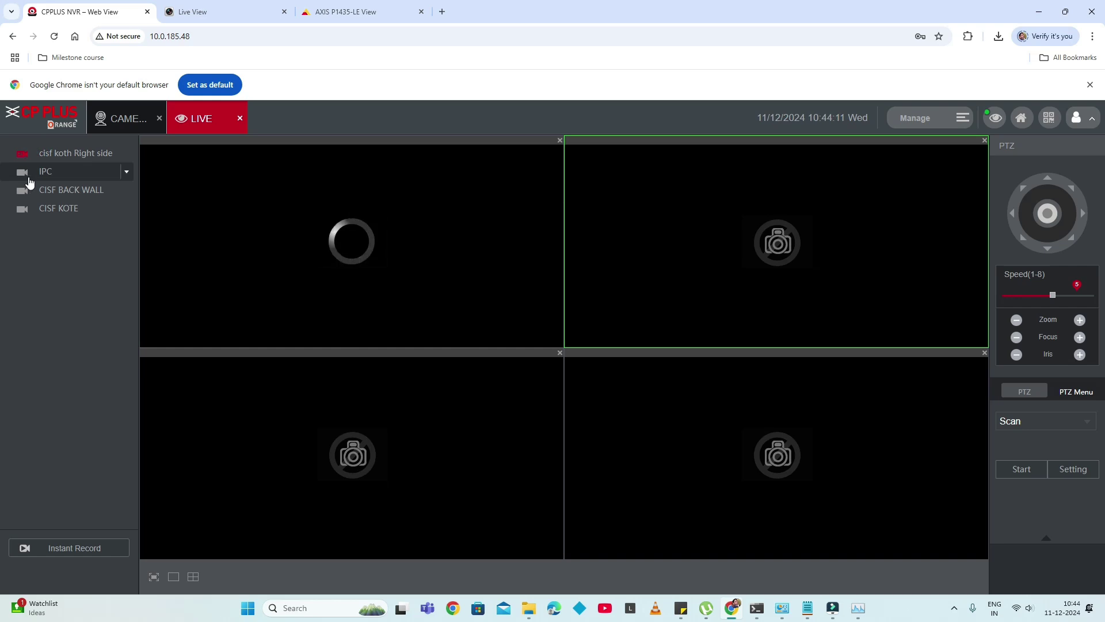
double_click(29, 173)
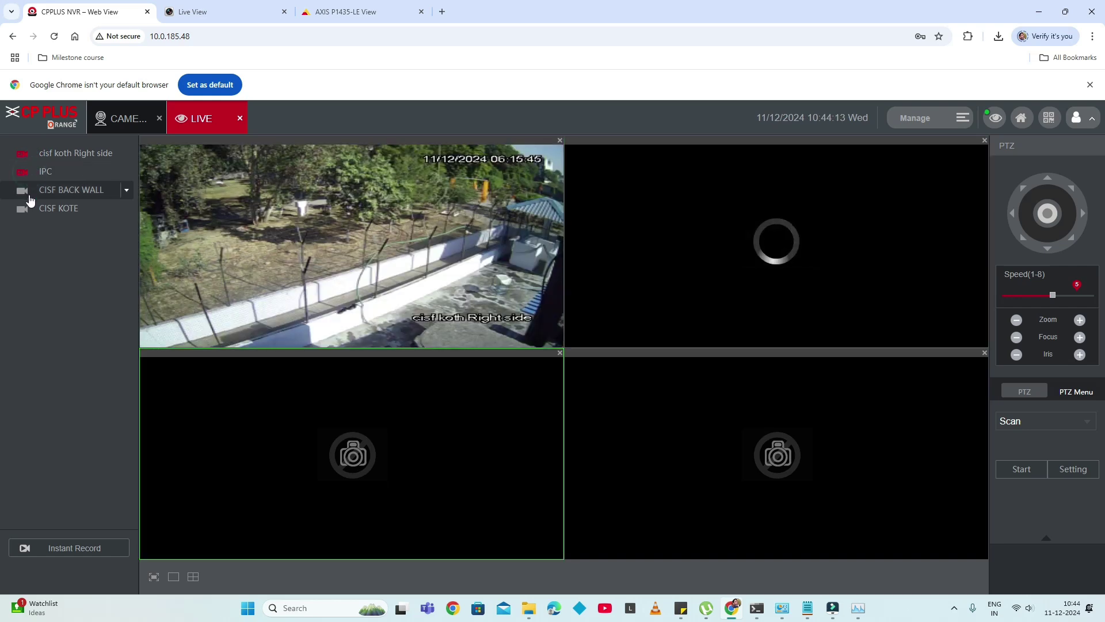
double_click(37, 191)
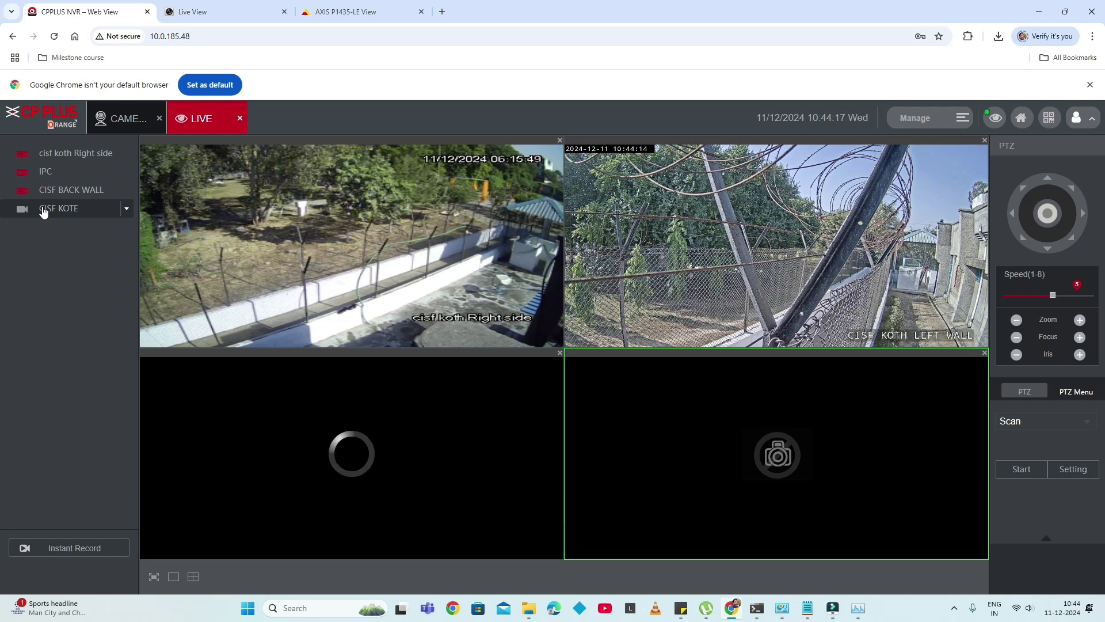
double_click(44, 211)
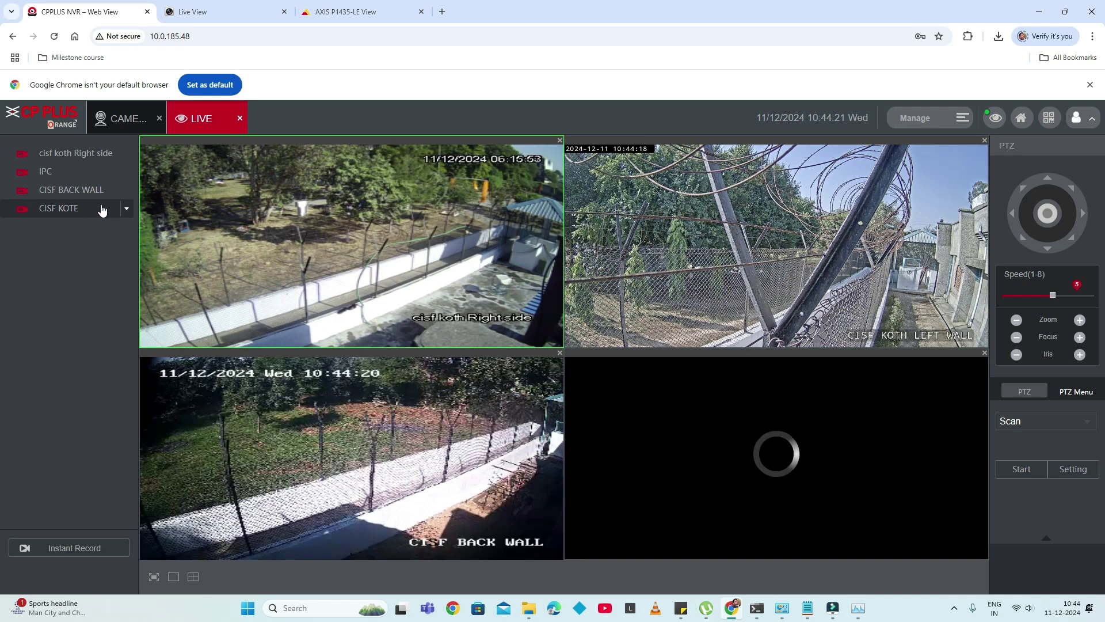
left_click(132, 122)
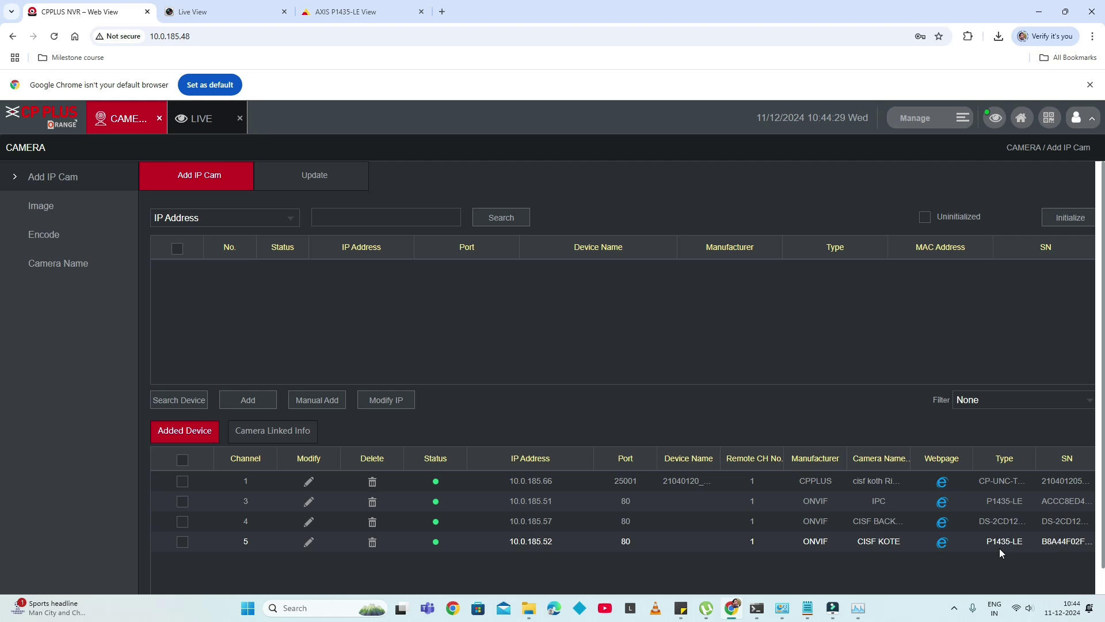
left_click(965, 121)
left_click(956, 122)
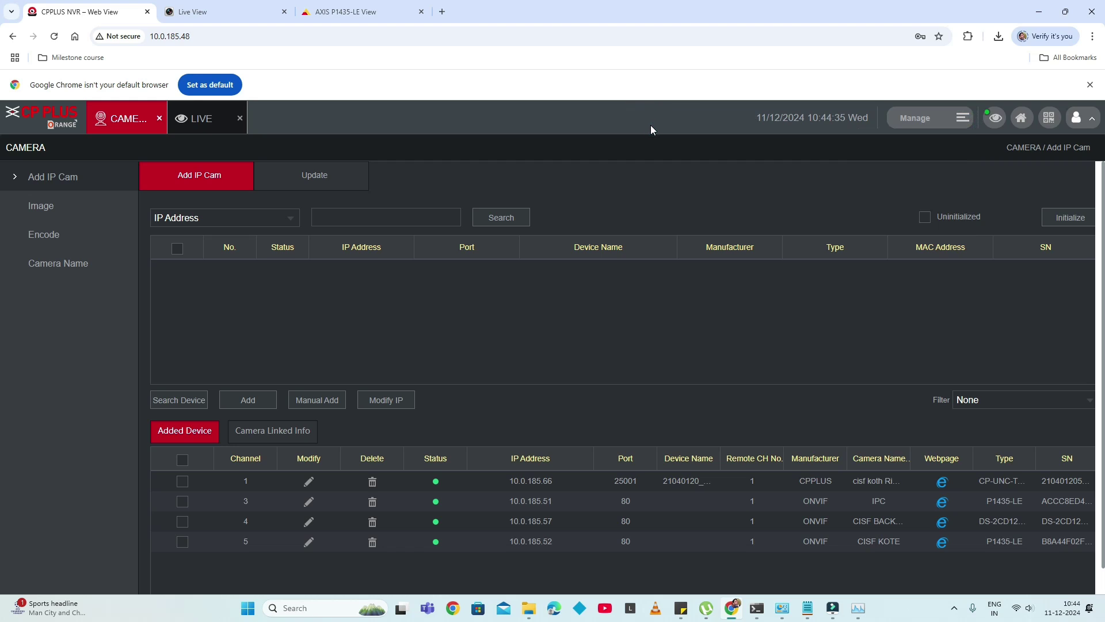
left_click(238, 7)
left_click(118, 7)
left_click(198, 7)
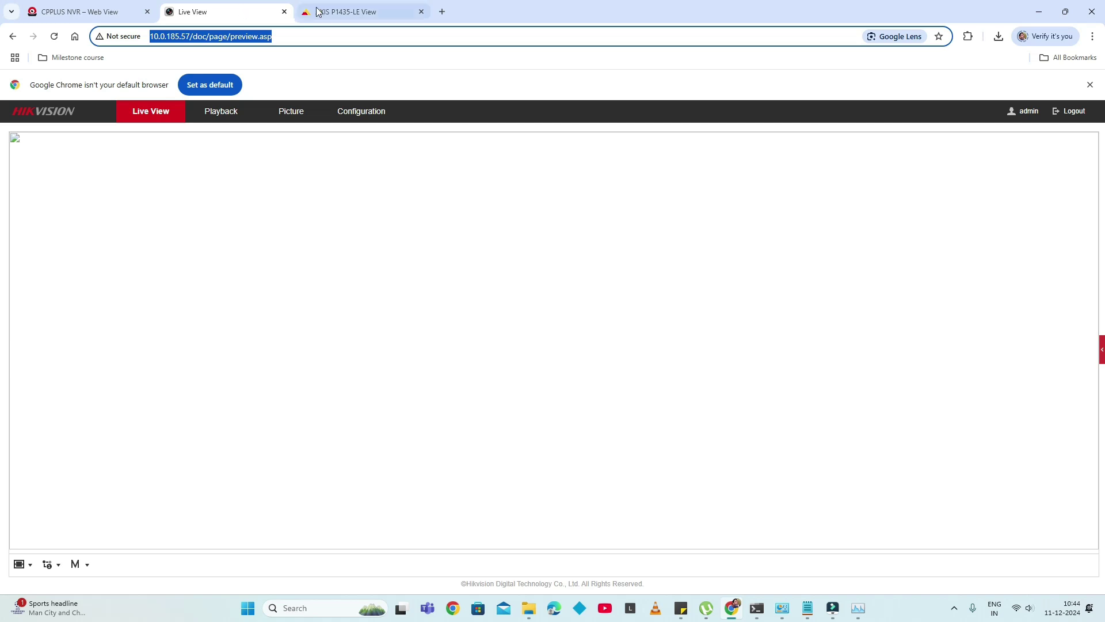
left_click(346, 10)
left_click(115, 11)
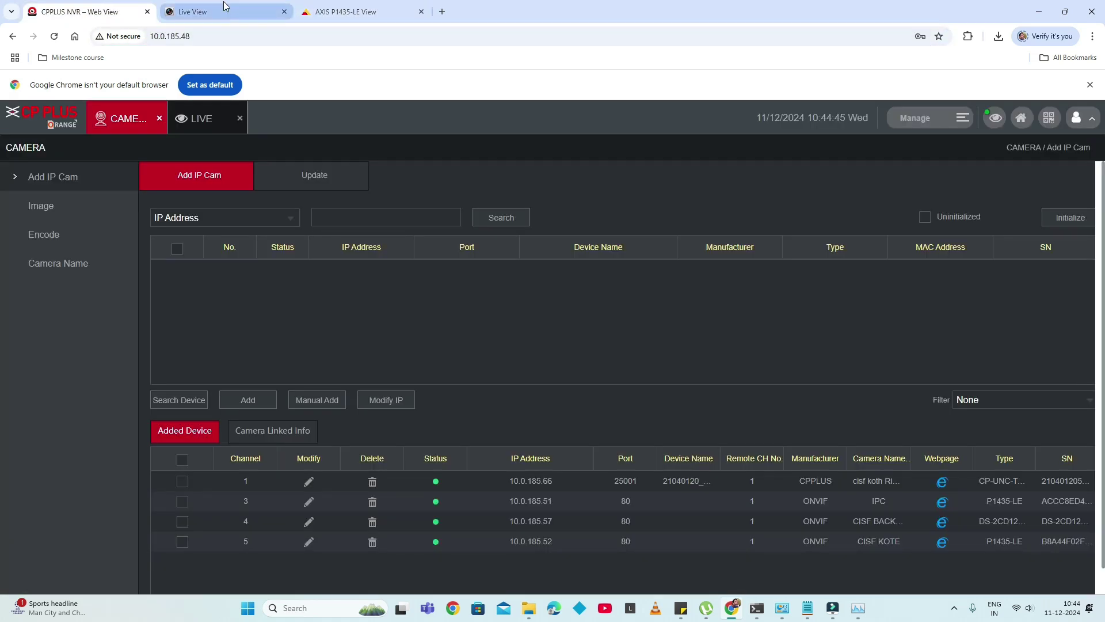